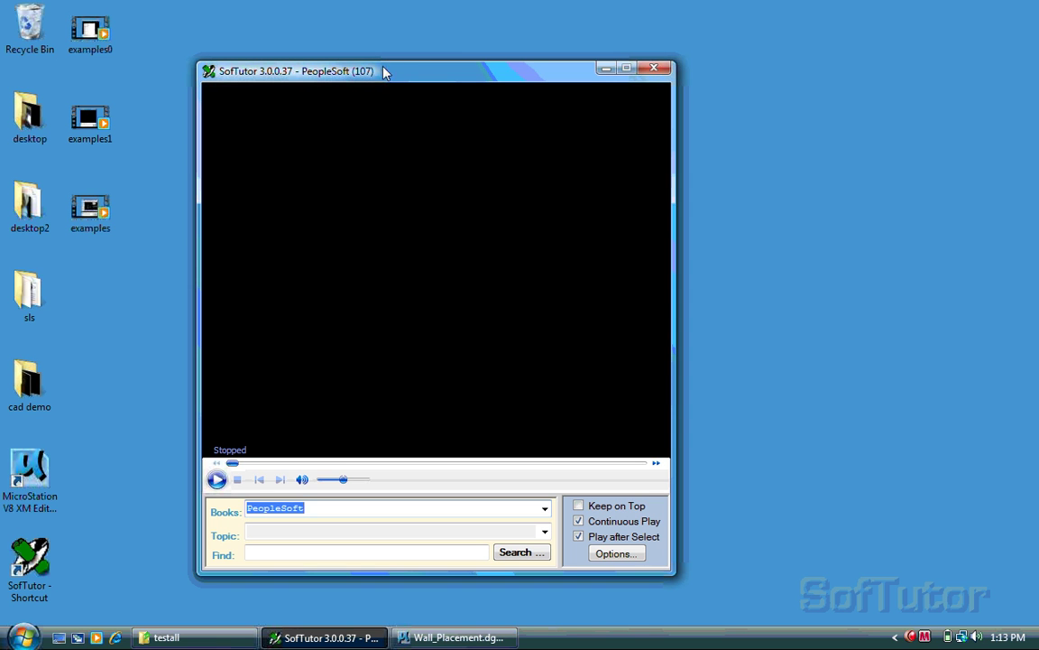
# Load topic 1.29 Placing Columns from the MicroStation Architecture XM - Demo book.
pyautogui.moveTo(383, 79); pyautogui.dragTo(412, 68)
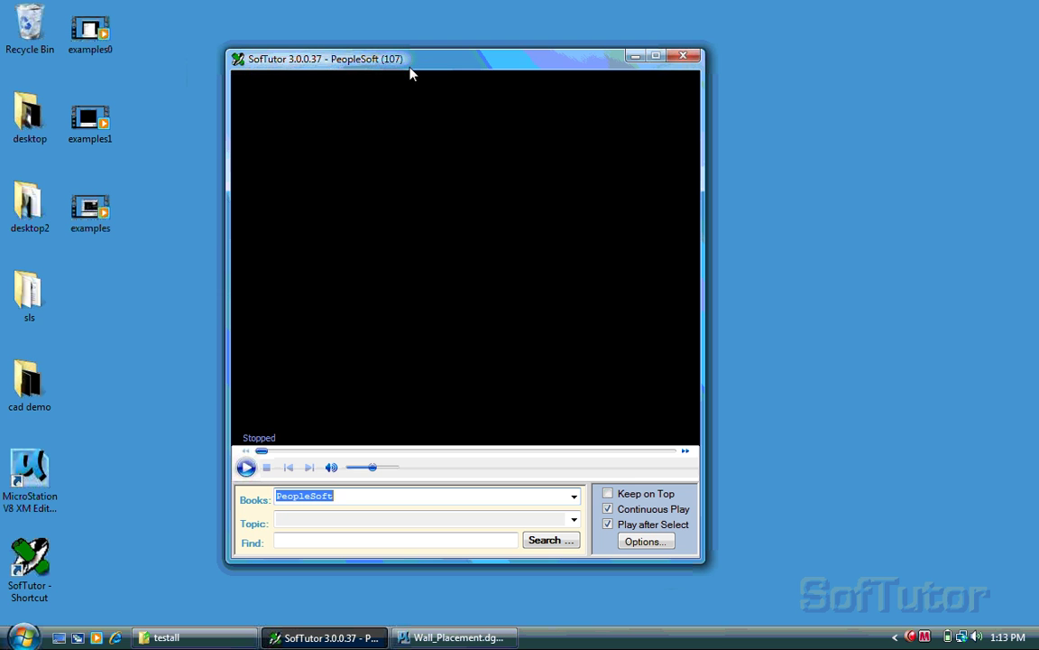
pyautogui.click(575, 498)
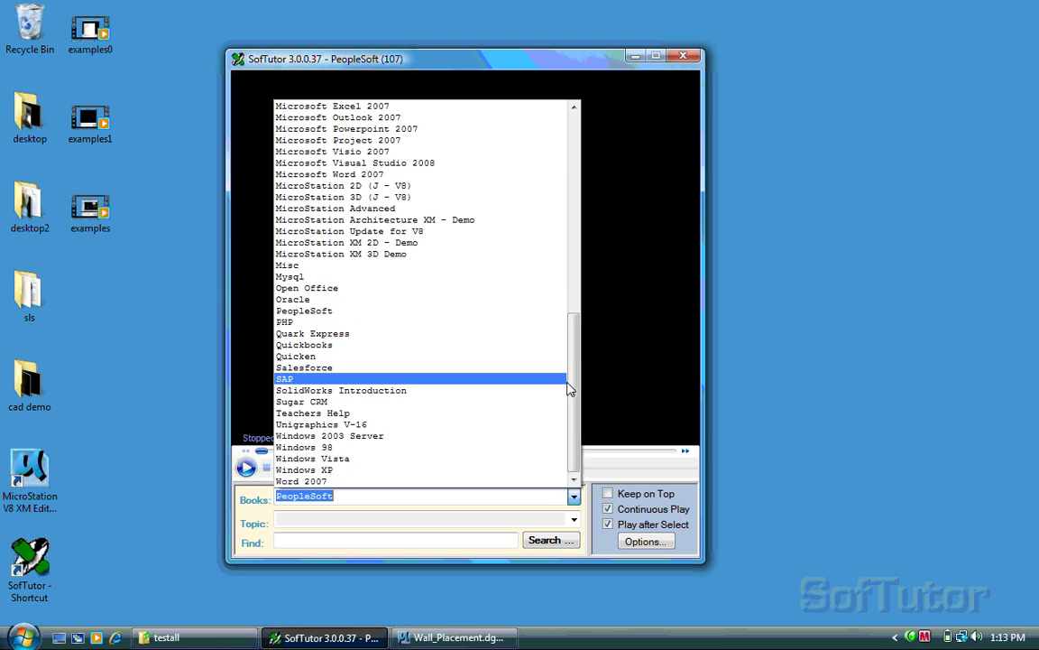
pyautogui.moveTo(576, 388); pyautogui.dragTo(578, 344)
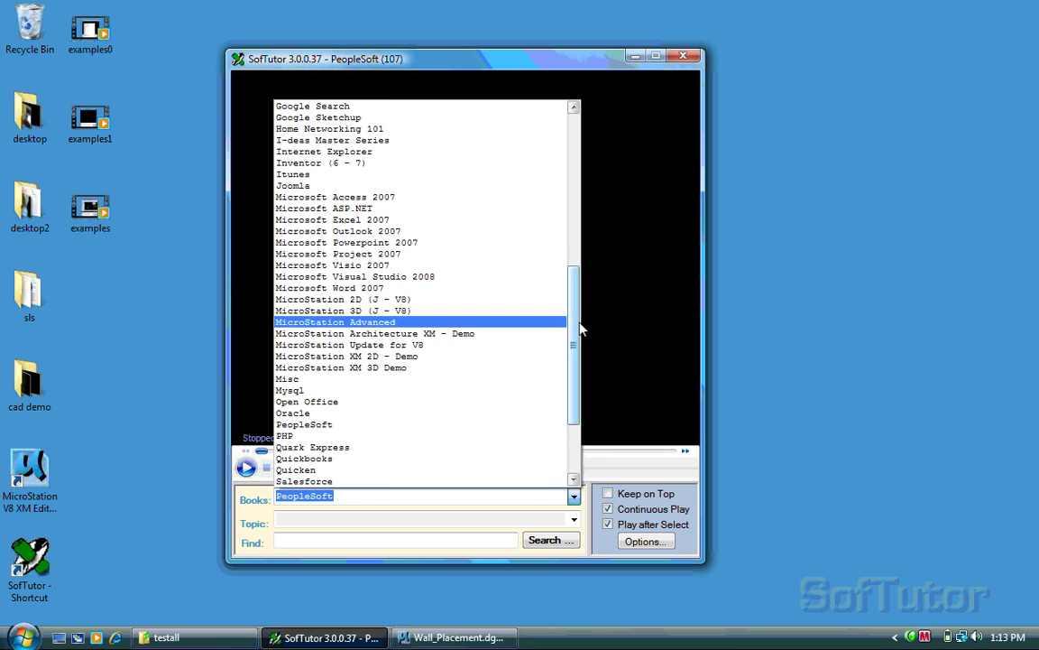
pyautogui.moveTo(581, 330)
pyautogui.mouseDown()
pyautogui.moveTo(586, 186)
pyautogui.moveTo(581, 310)
pyautogui.mouseUp()
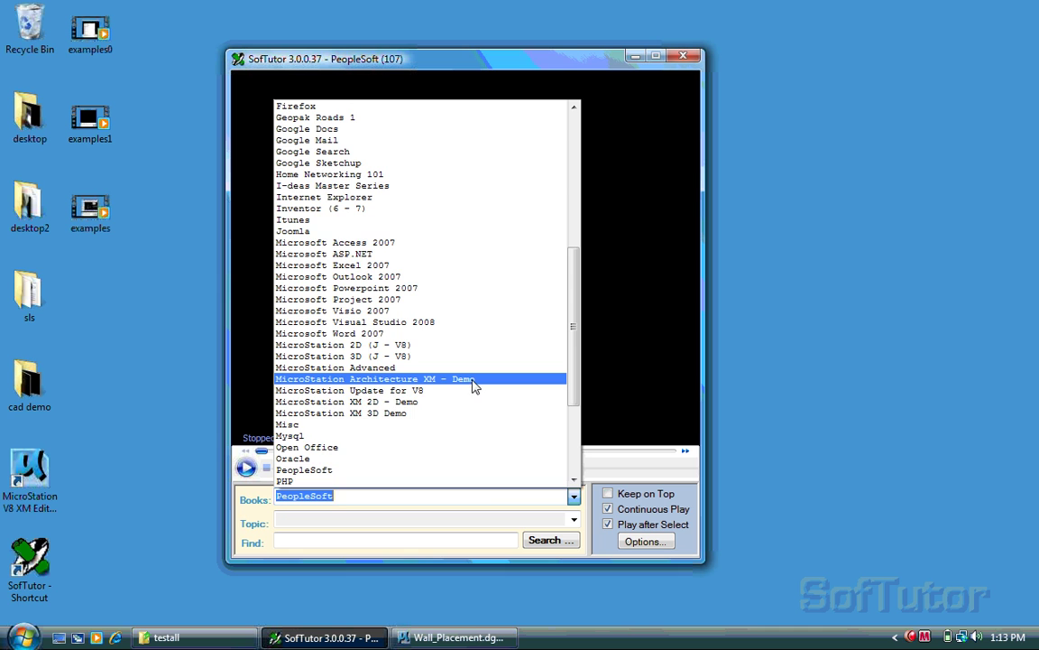
pyautogui.click(472, 381)
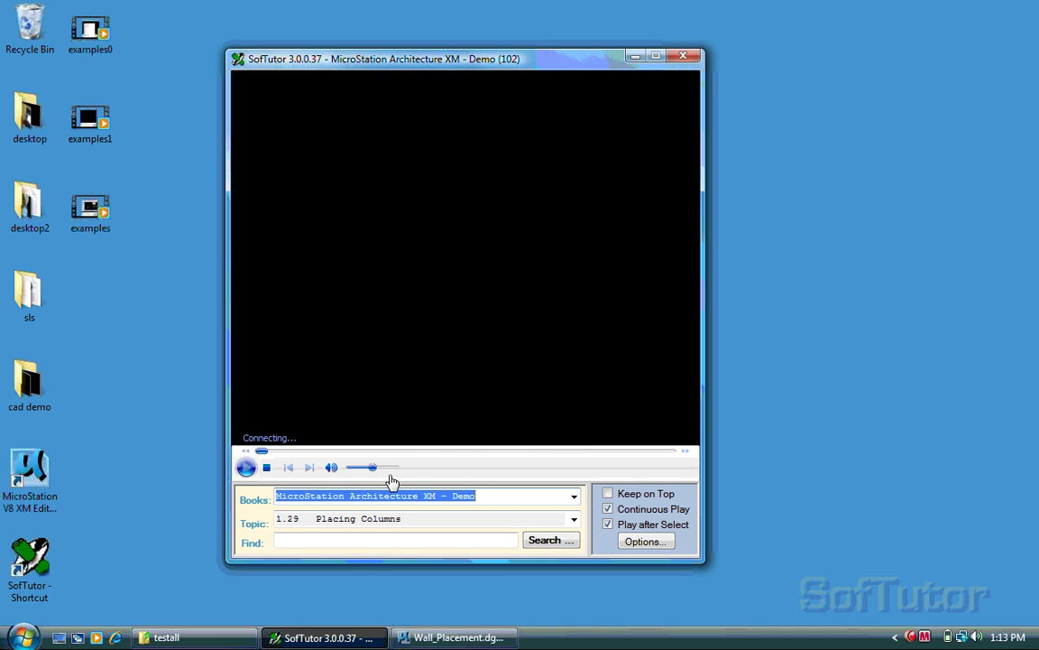
# Pause the Placing Columns lesson, shrink the player, and bring Wall_Placement forward.
pyautogui.click(246, 467)
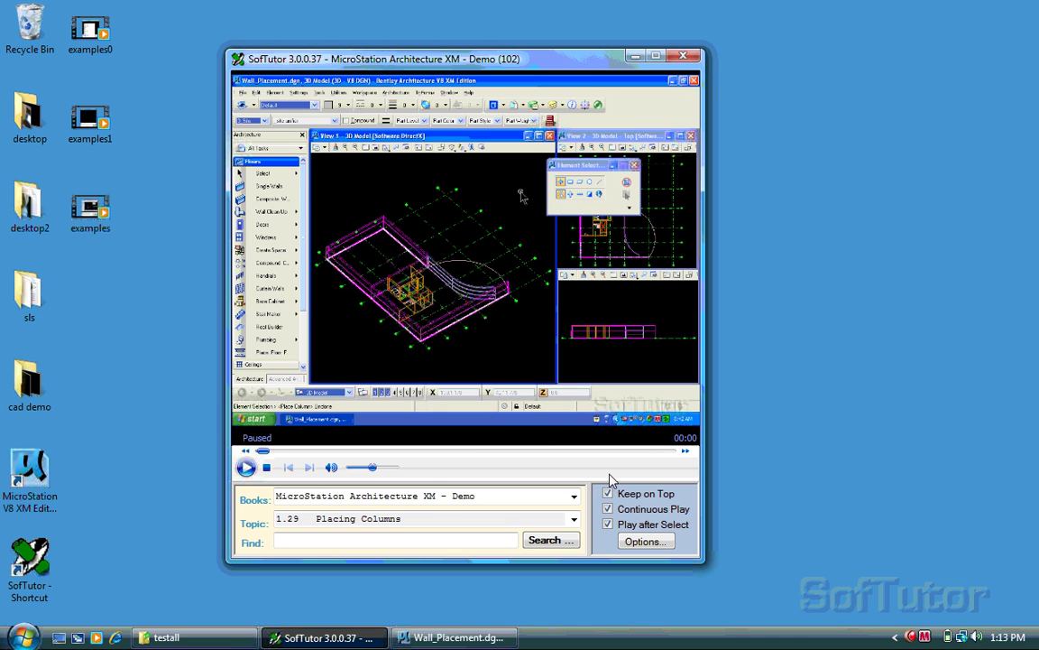
pyautogui.moveTo(437, 52); pyautogui.dragTo(662, 89)
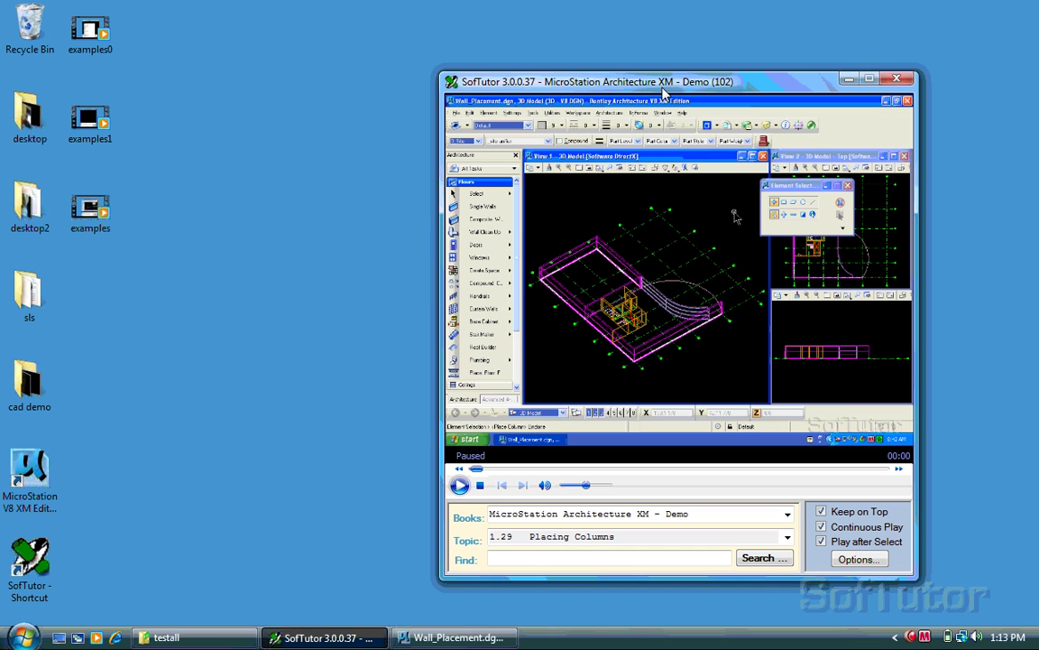
pyautogui.click(442, 638)
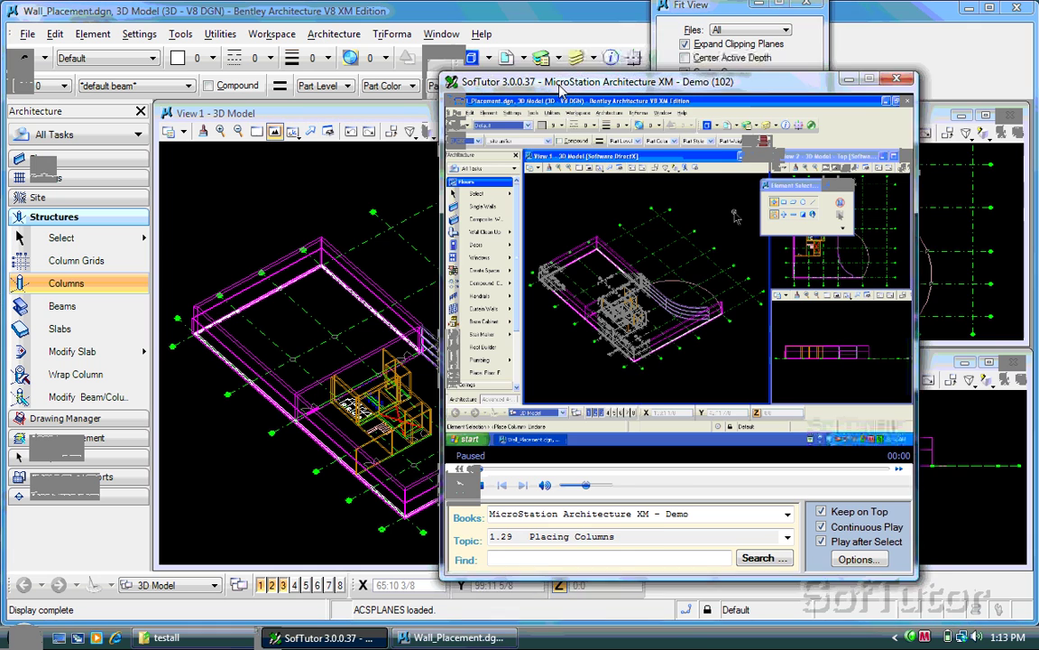
# Resume the lesson with the player at the lower right, and activate element selection.
pyautogui.moveTo(561, 86); pyautogui.dragTo(680, 133)
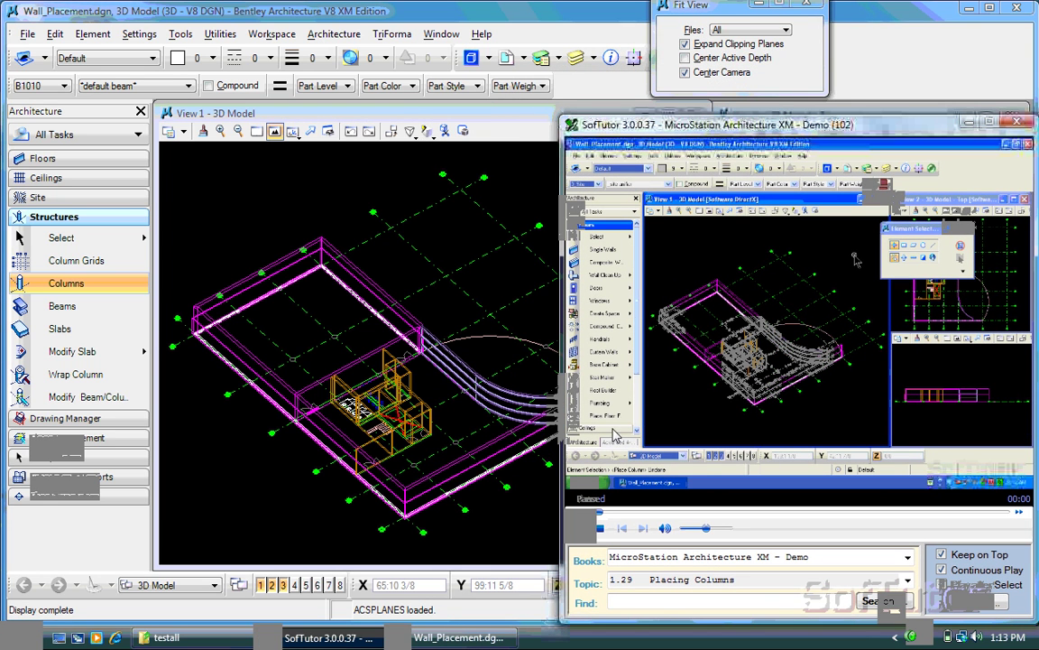
pyautogui.click(581, 530)
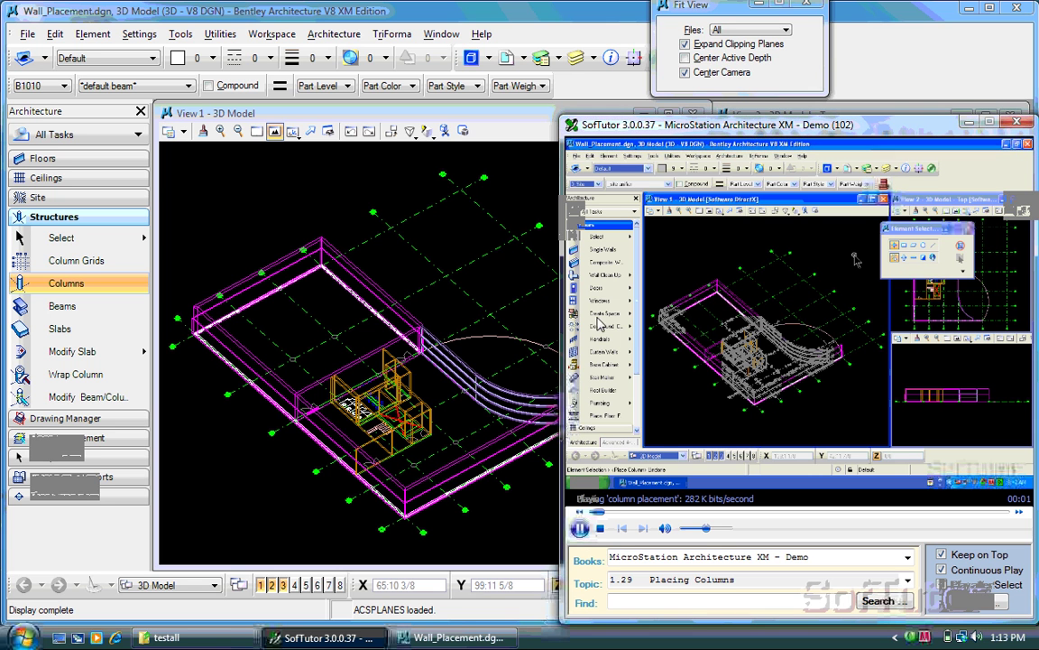
pyautogui.moveTo(559, 116); pyautogui.dragTo(657, 229)
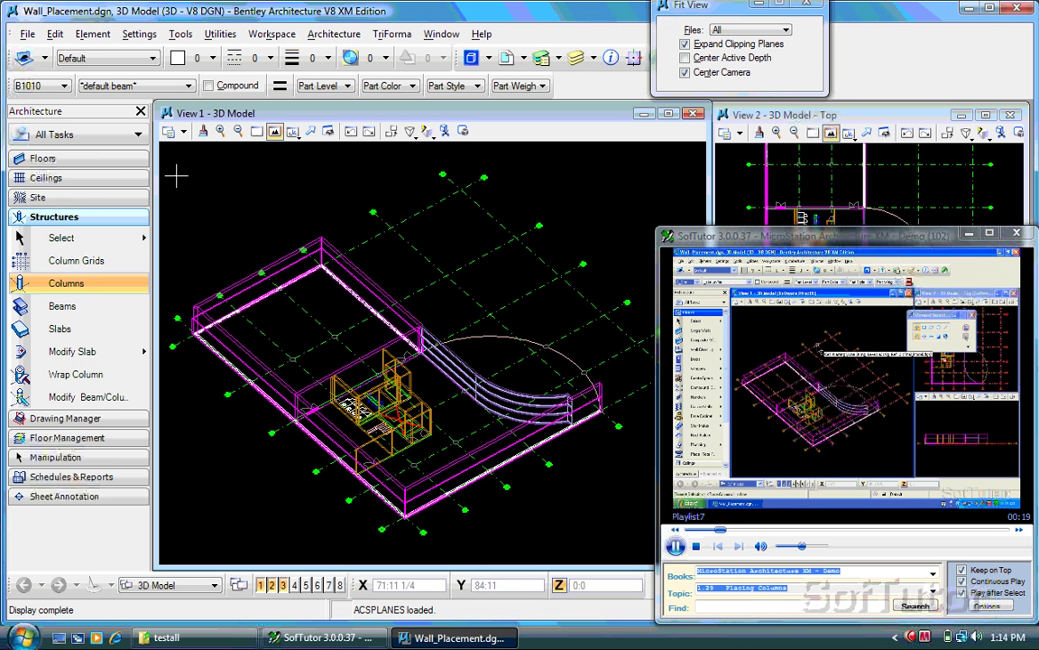
pyautogui.click(64, 237)
pyautogui.click(342, 220)
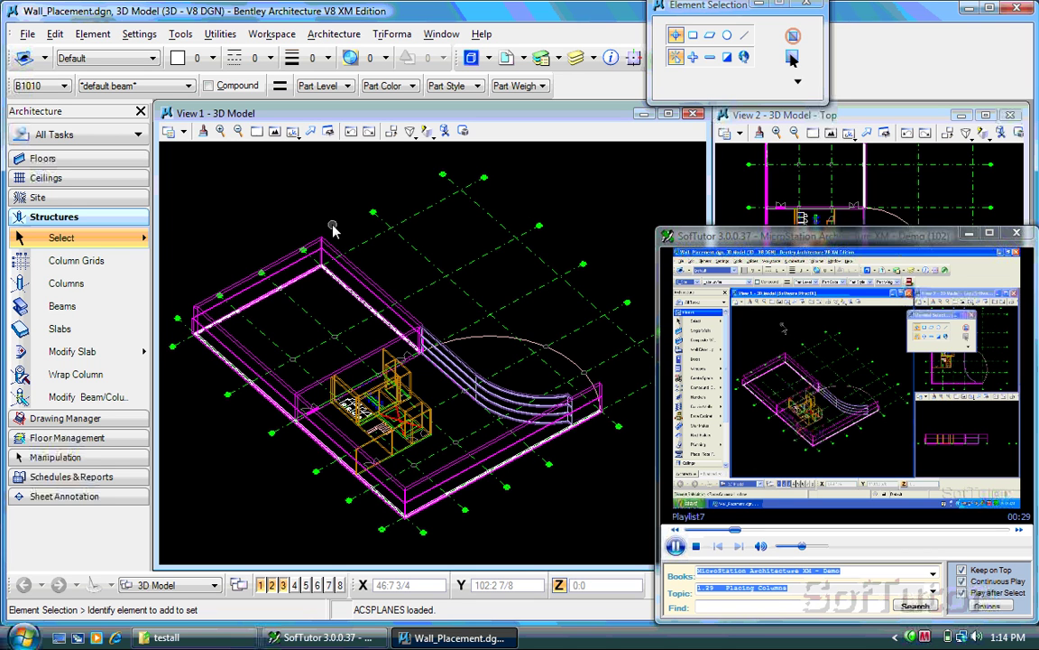
# Keep B1010 as the active family and choose 'default column' as the active part.
pyautogui.click(65, 85)
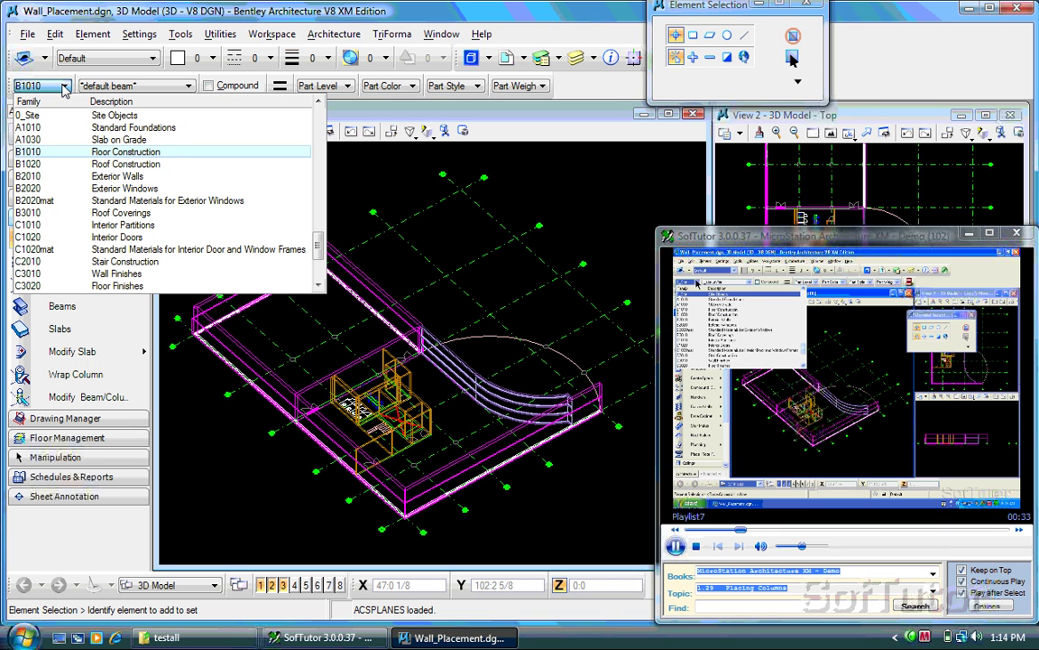
pyautogui.click(59, 158)
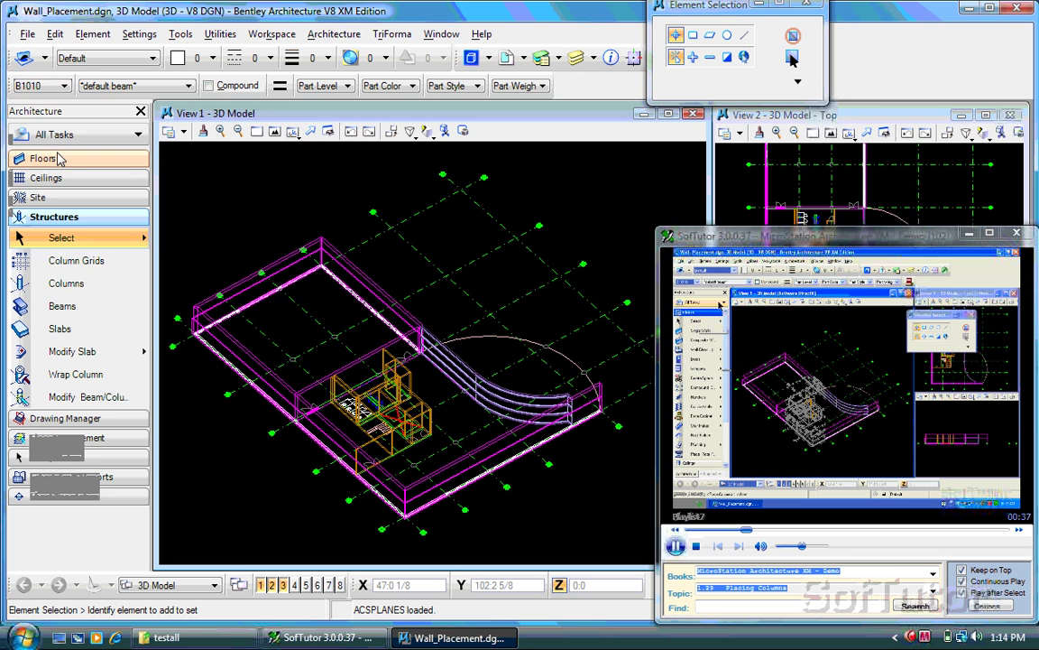
pyautogui.click(190, 87)
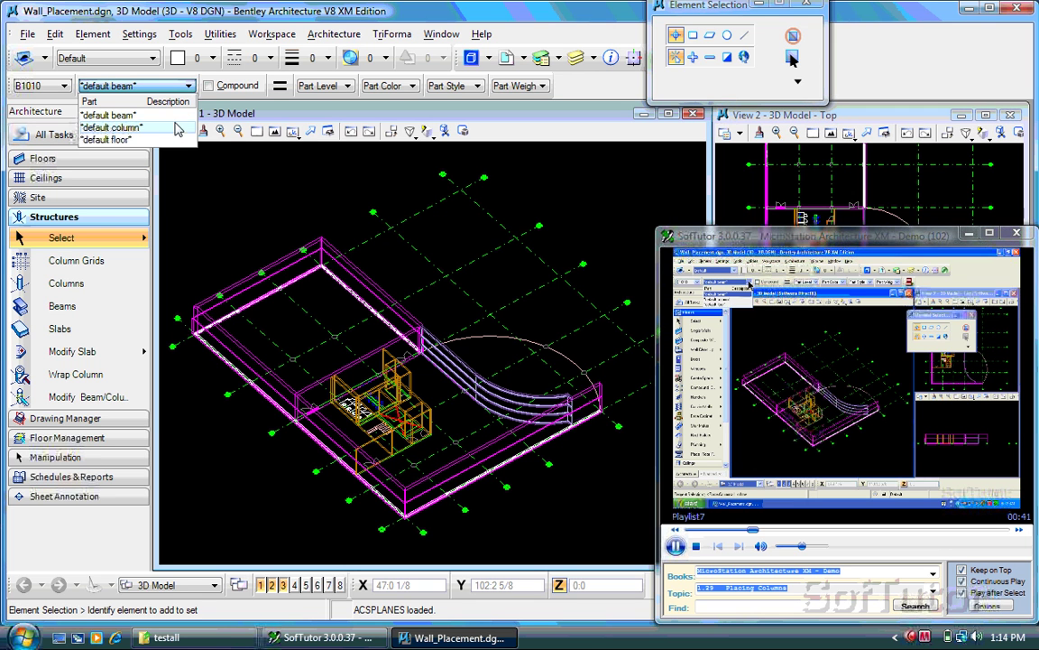
pyautogui.click(174, 128)
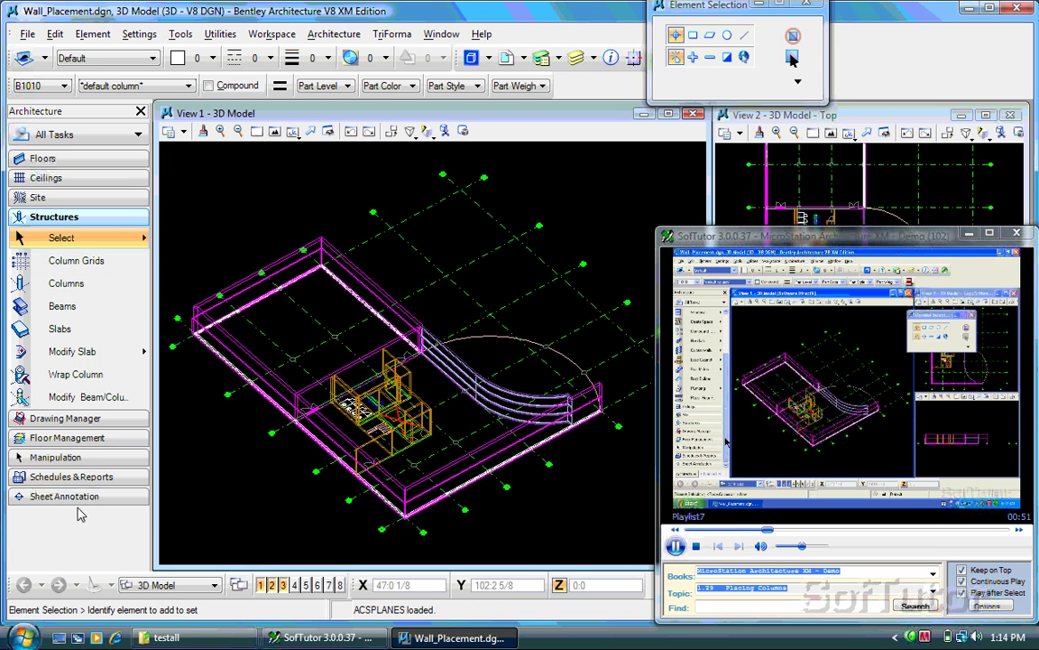
pyautogui.click(83, 155)
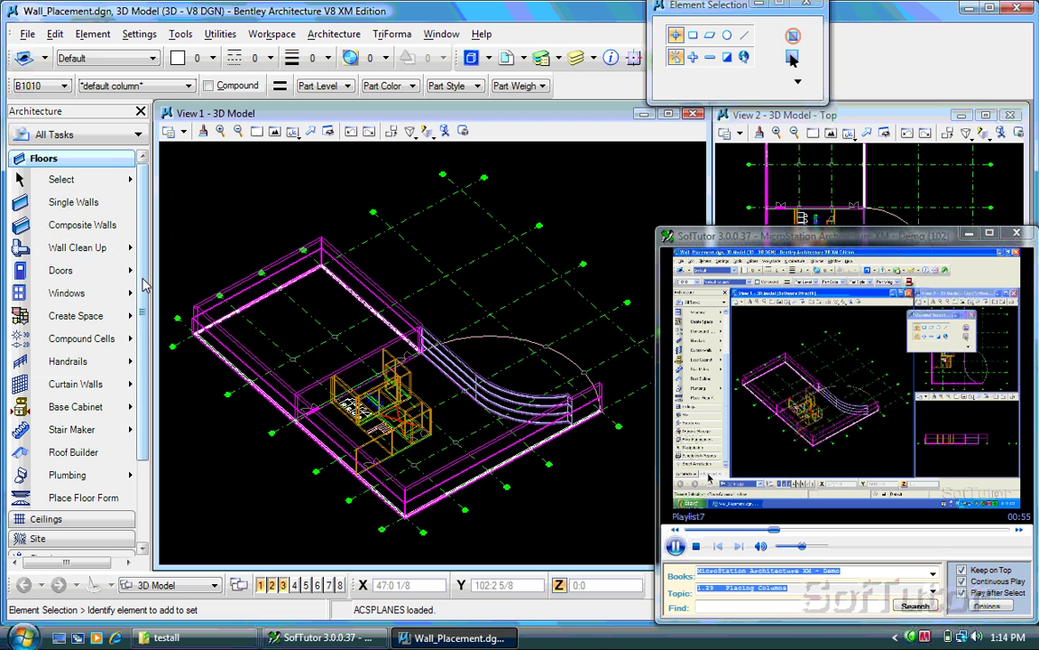
pyautogui.moveTo(143, 327)
pyautogui.mouseDown()
pyautogui.moveTo(143, 408)
pyautogui.moveTo(143, 251)
pyautogui.mouseUp()
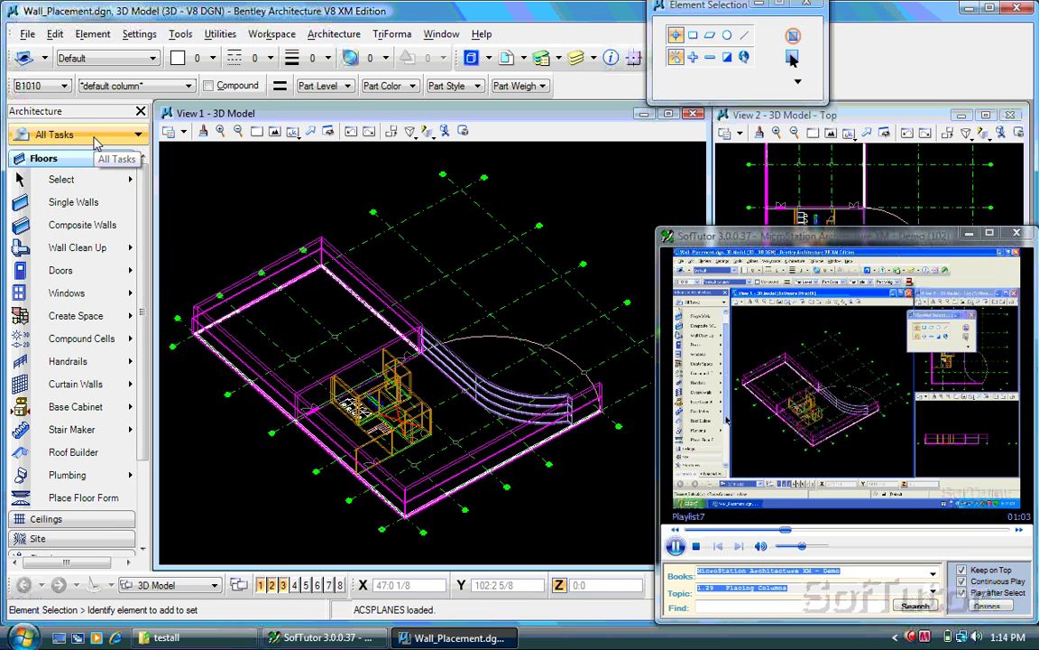
pyautogui.scroll(-2, 99, 433)
pyautogui.scroll(-2, 108, 451)
pyautogui.click(109, 449)
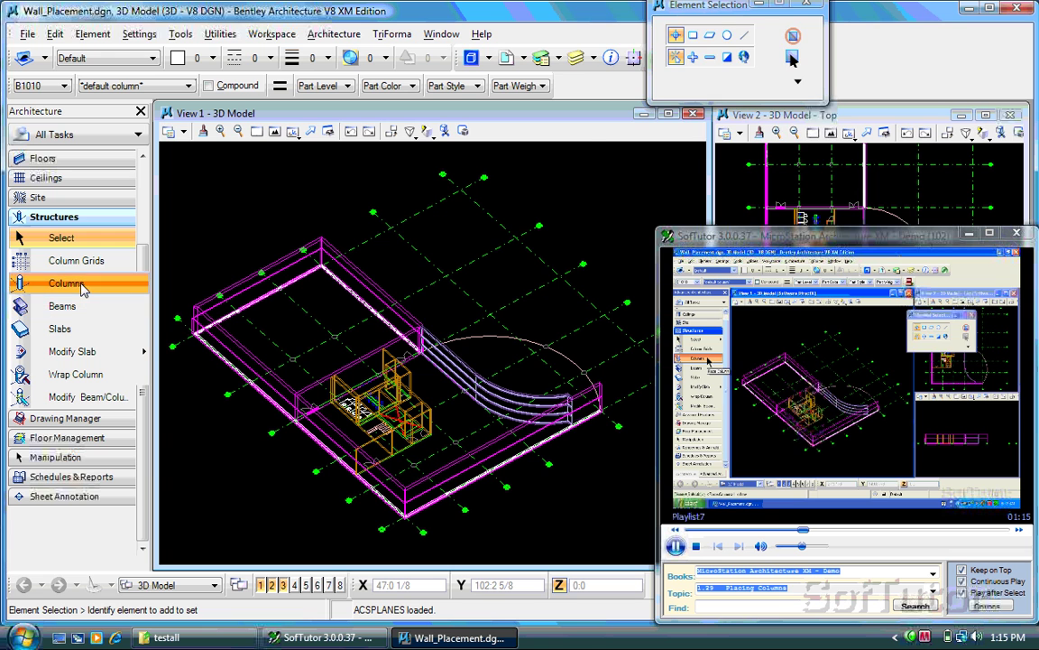
# Start Place Column with Solid Rounds section, 24-inch diameter and 15:0 height.
pyautogui.click(81, 285)
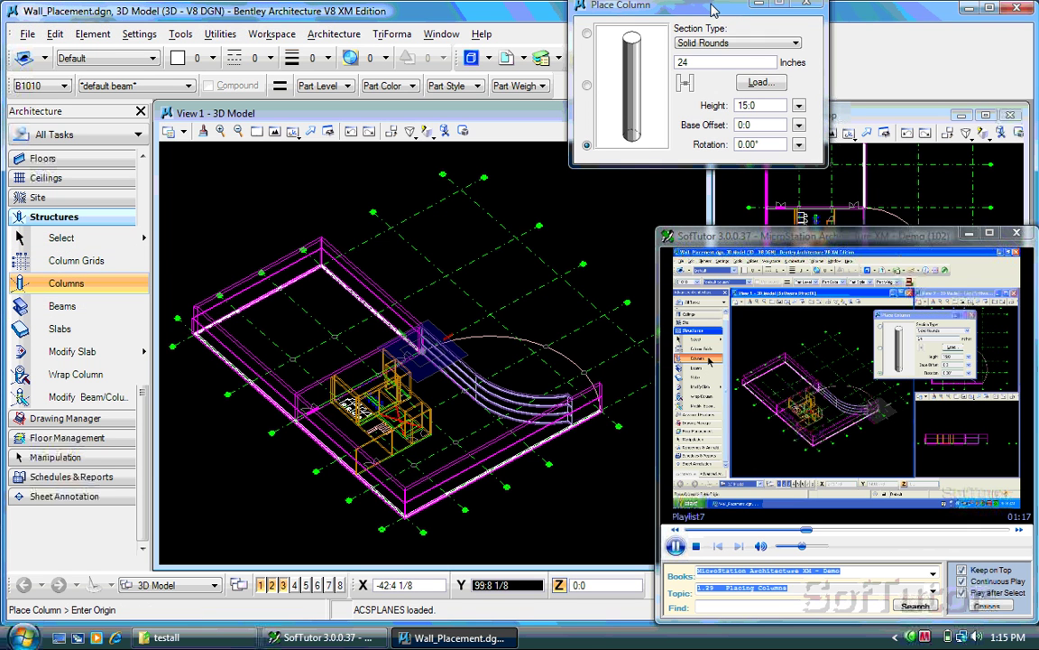
pyautogui.moveTo(713, 13); pyautogui.dragTo(433, 117)
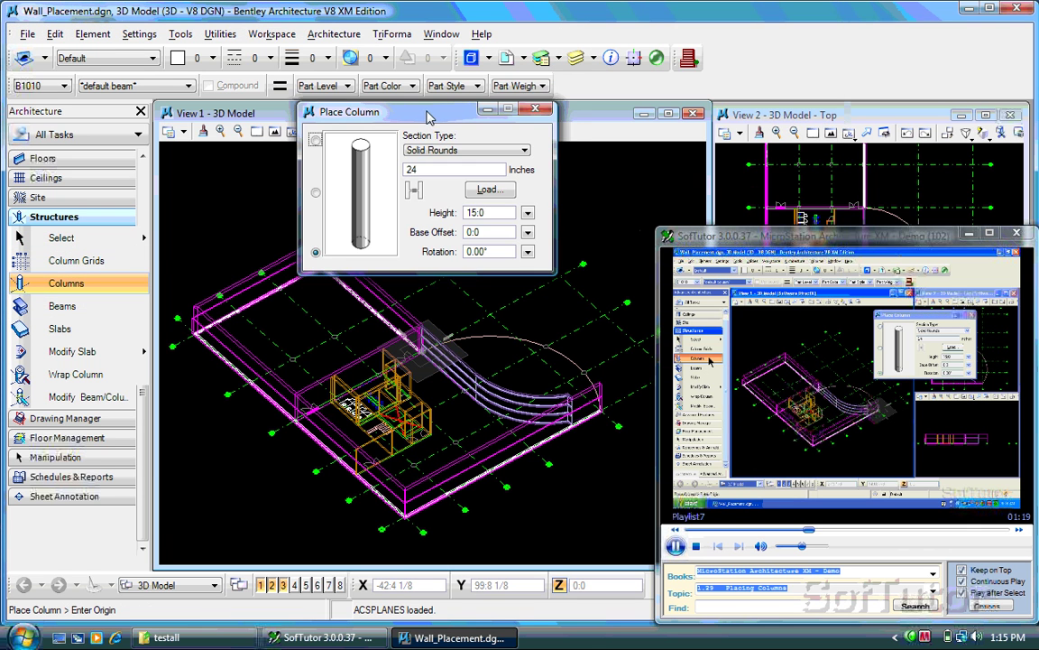
pyautogui.moveTo(426, 119); pyautogui.dragTo(214, 40)
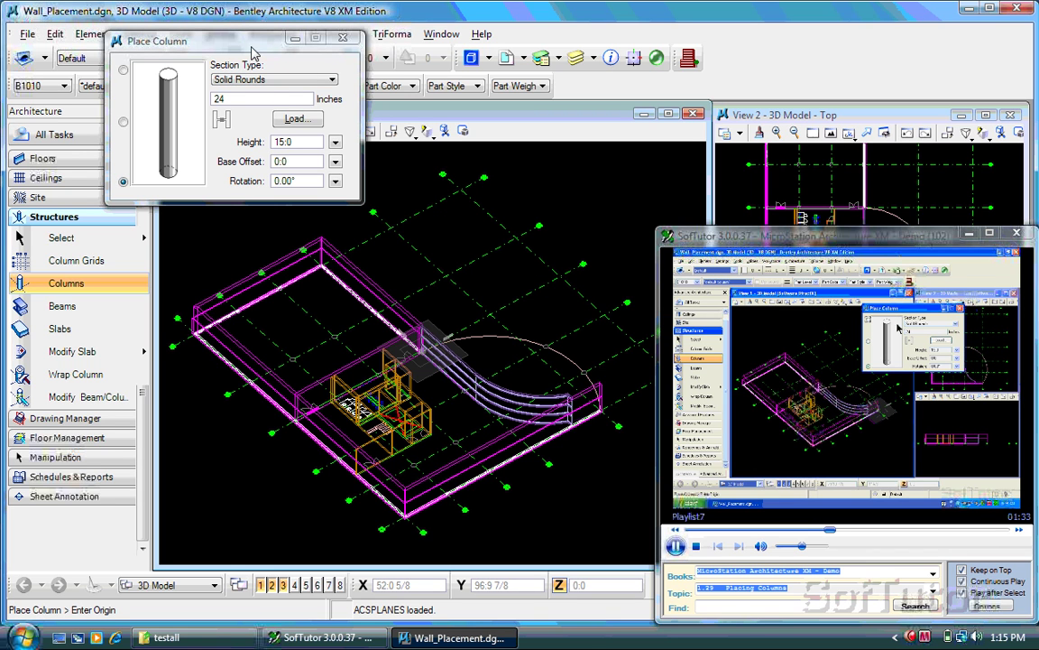
pyautogui.click(271, 82)
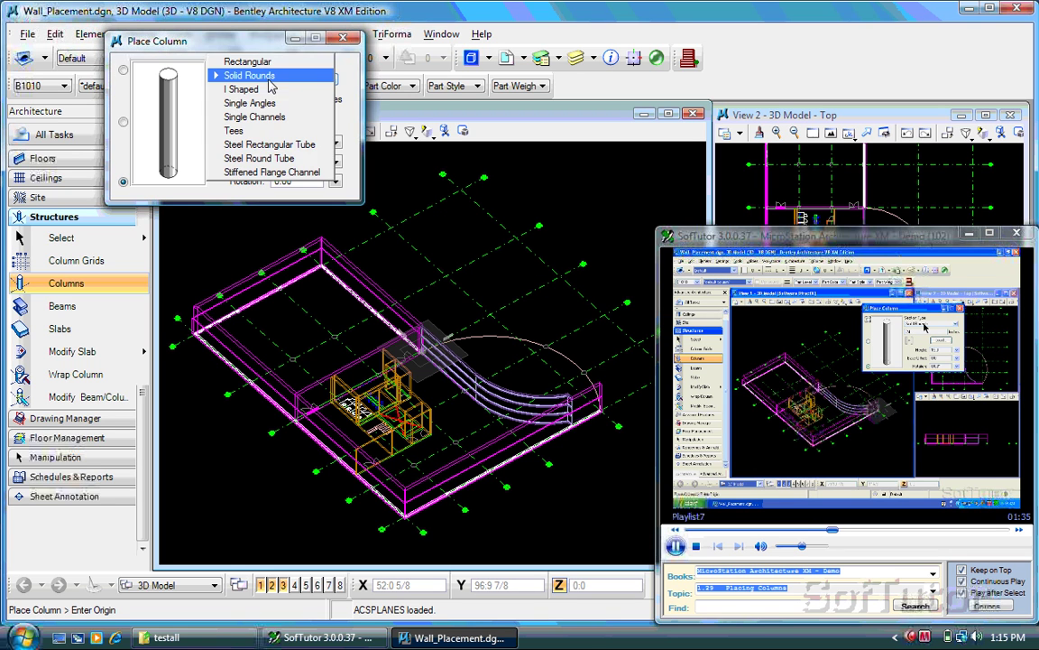
pyautogui.click(271, 78)
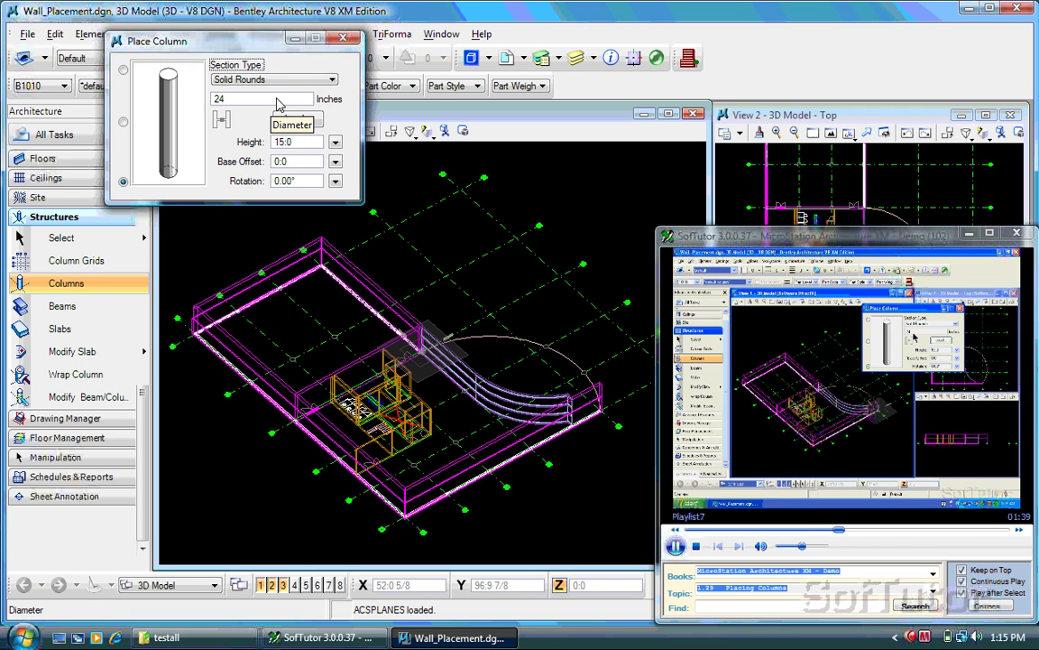
pyautogui.click(278, 102)
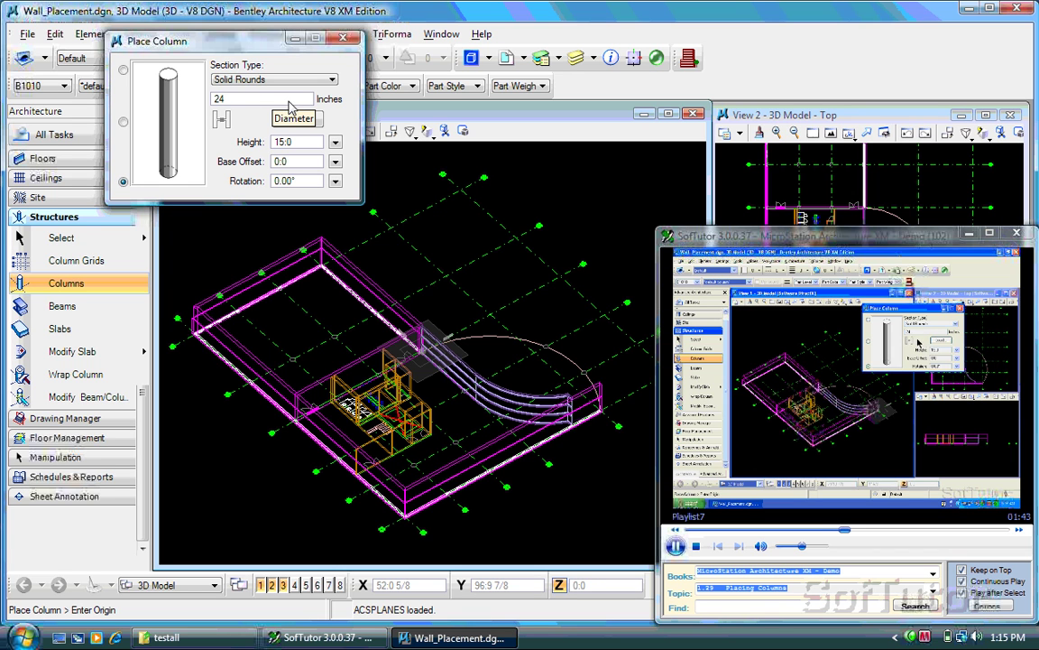
pyautogui.click(336, 144)
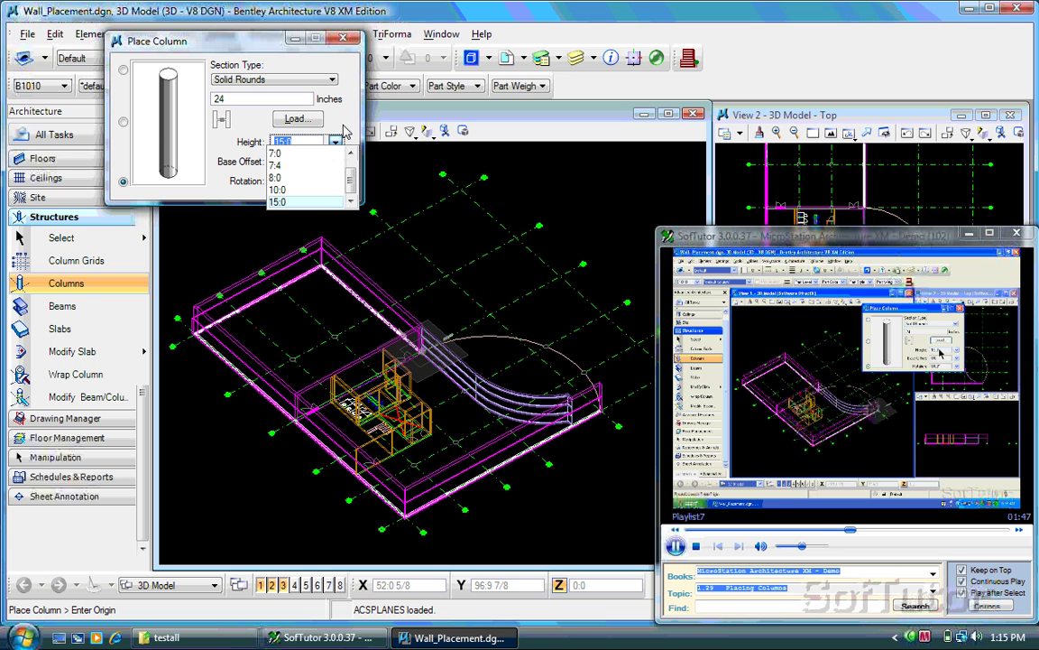
pyautogui.click(338, 140)
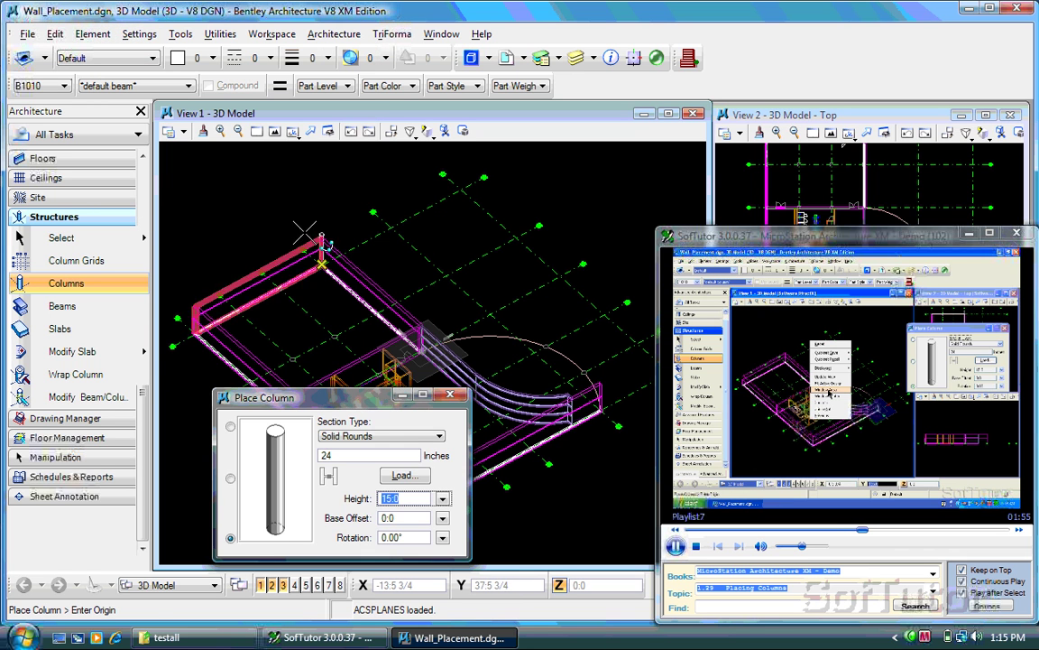
# Window-zoom the 3D view into the wall corner area.
pyautogui.click(257, 133)
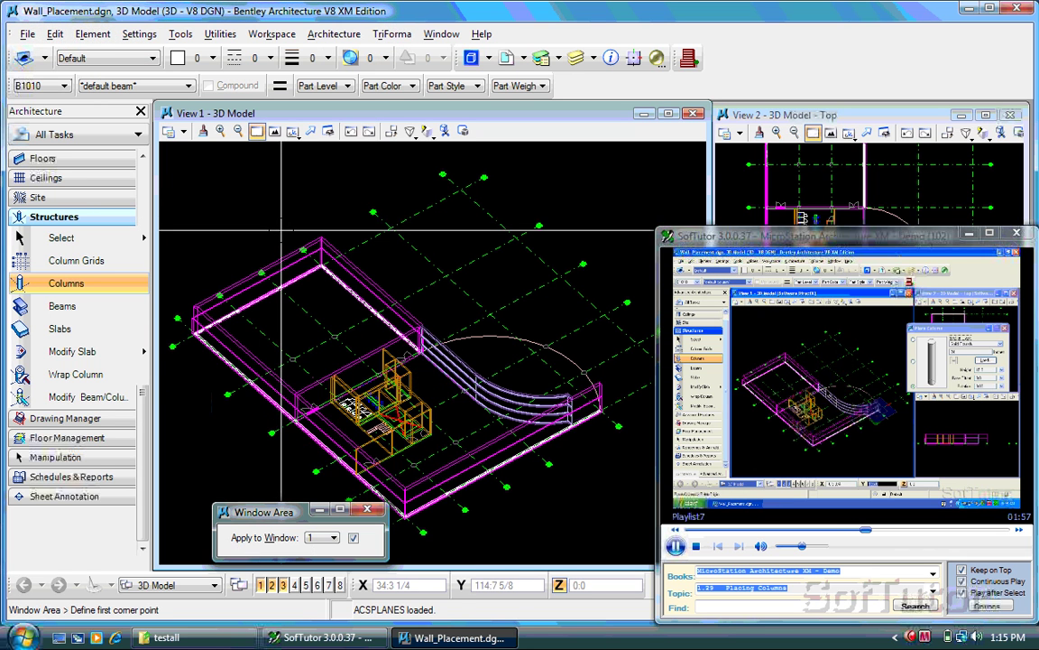
pyautogui.click(282, 231)
pyautogui.click(350, 280)
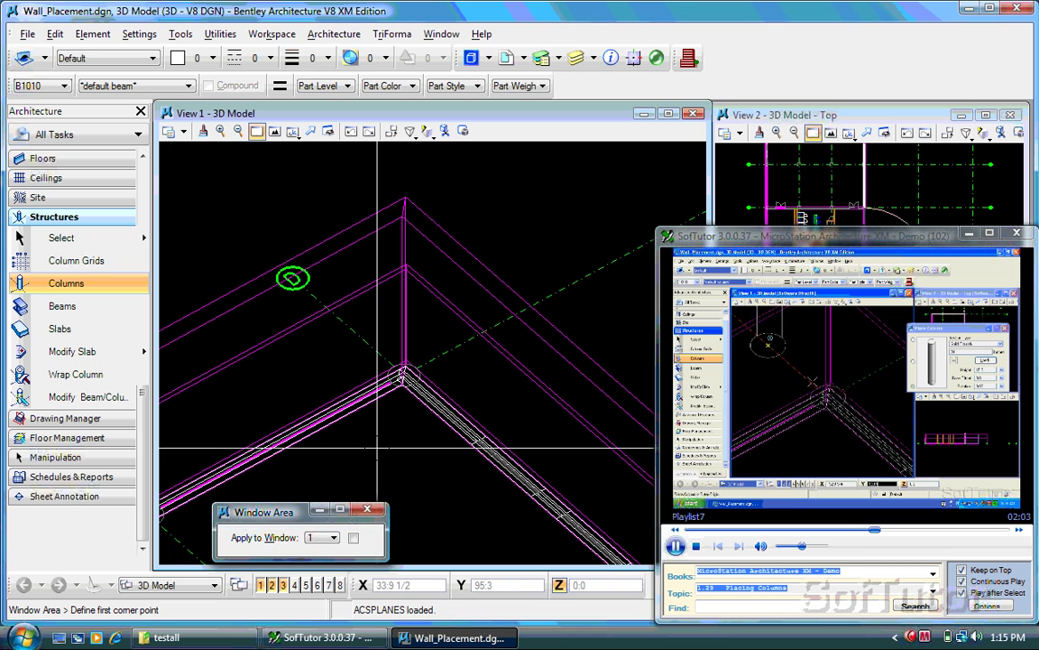
# Place a 24-inch round column at the wall corner grid point.
pyautogui.click(132, 286)
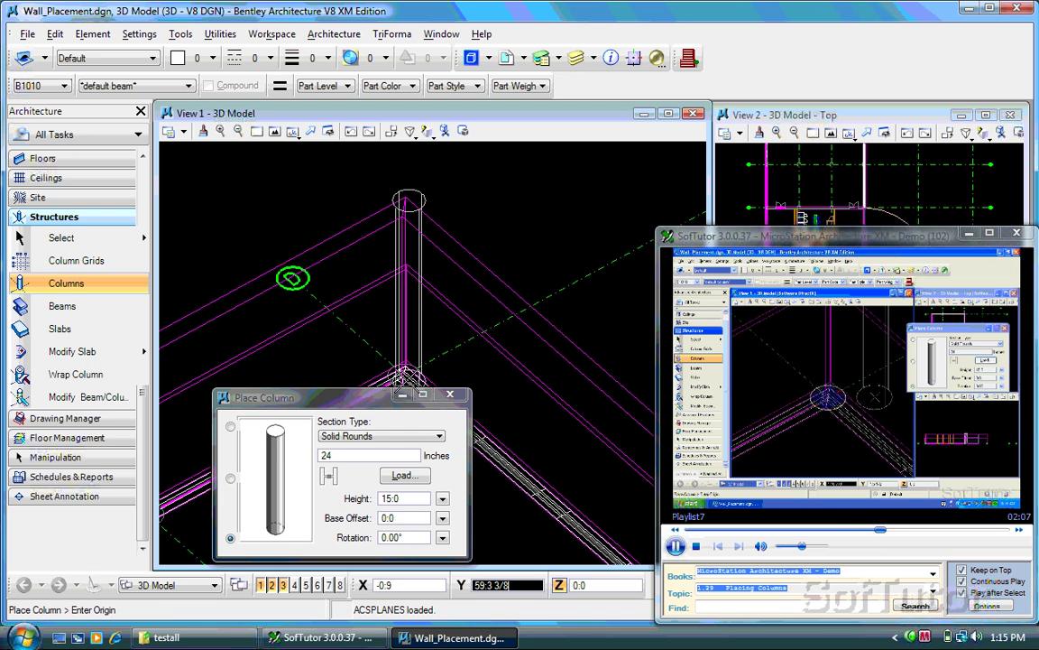
pyautogui.click(401, 370)
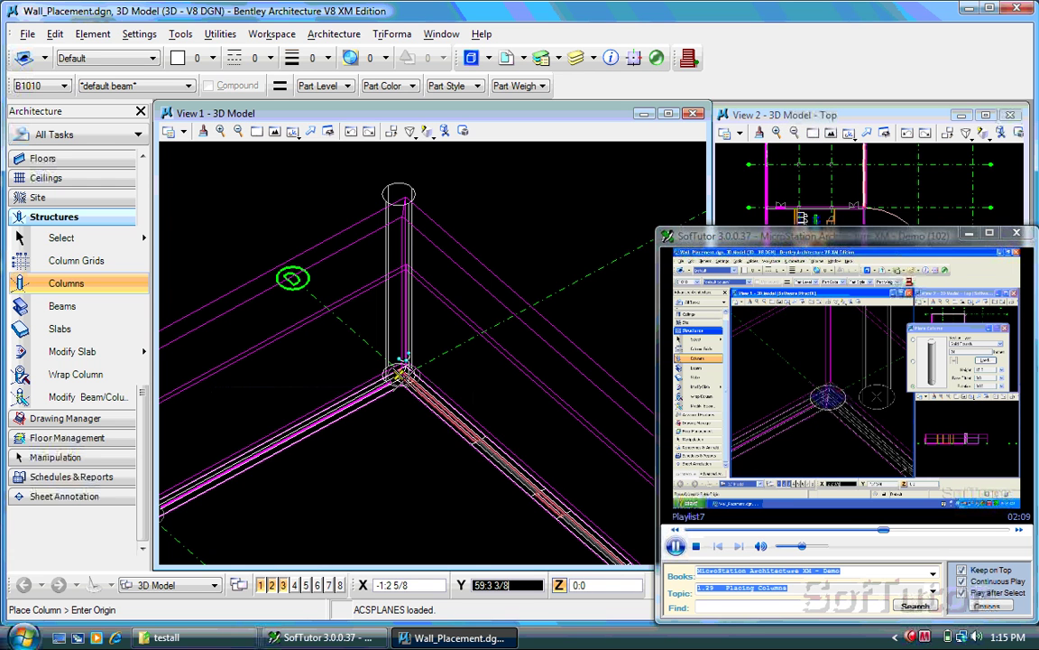
pyautogui.click(403, 370)
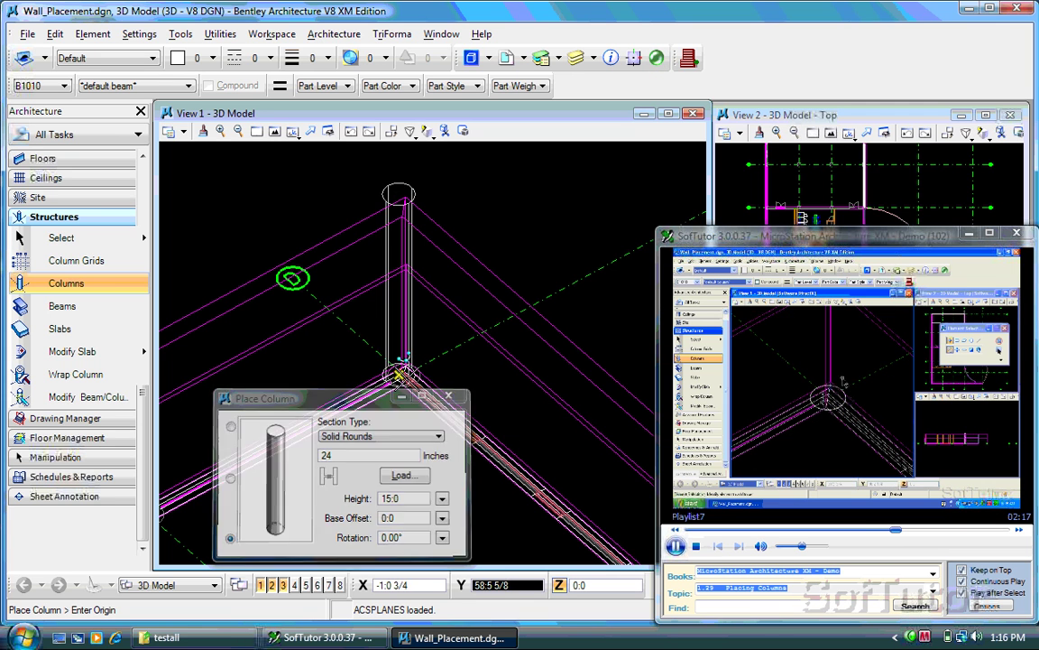
pyautogui.click(402, 373)
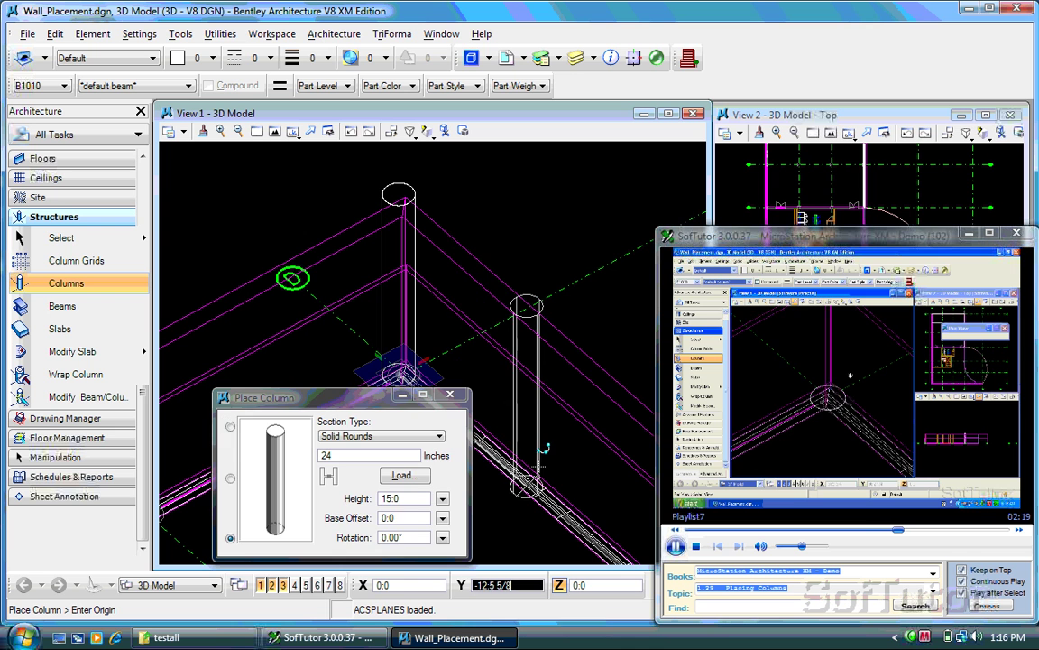
# Pan along the wall and place another round column beside the first.
pyautogui.click(315, 134)
pyautogui.moveTo(523, 411)
pyautogui.mouseDown()
pyautogui.moveTo(238, 134)
pyautogui.moveTo(260, 159)
pyautogui.mouseUp()
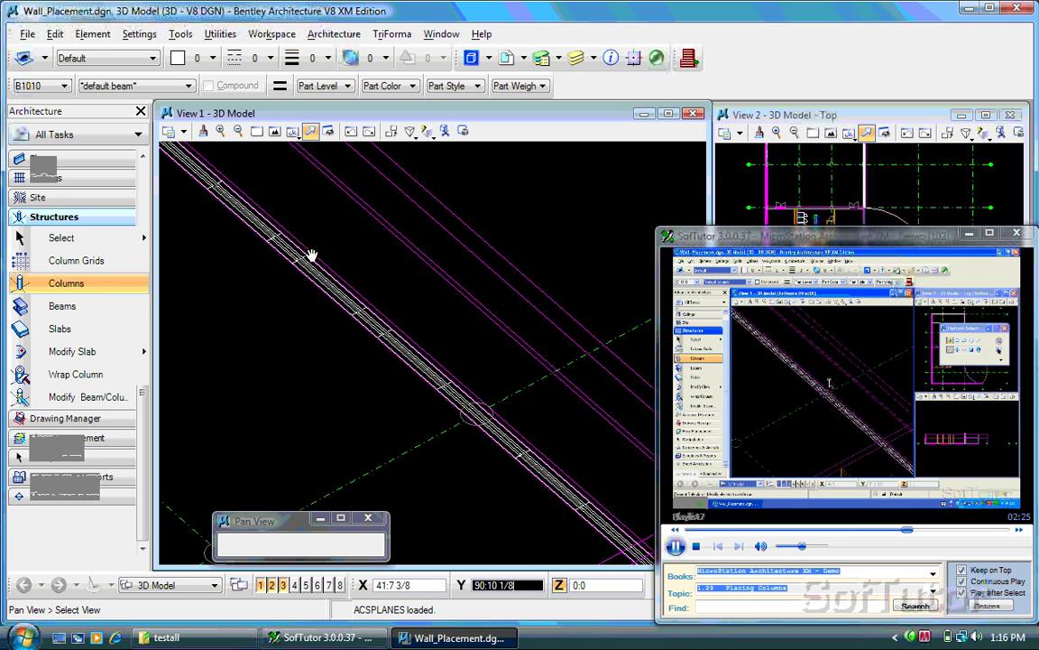
pyautogui.click(66, 282)
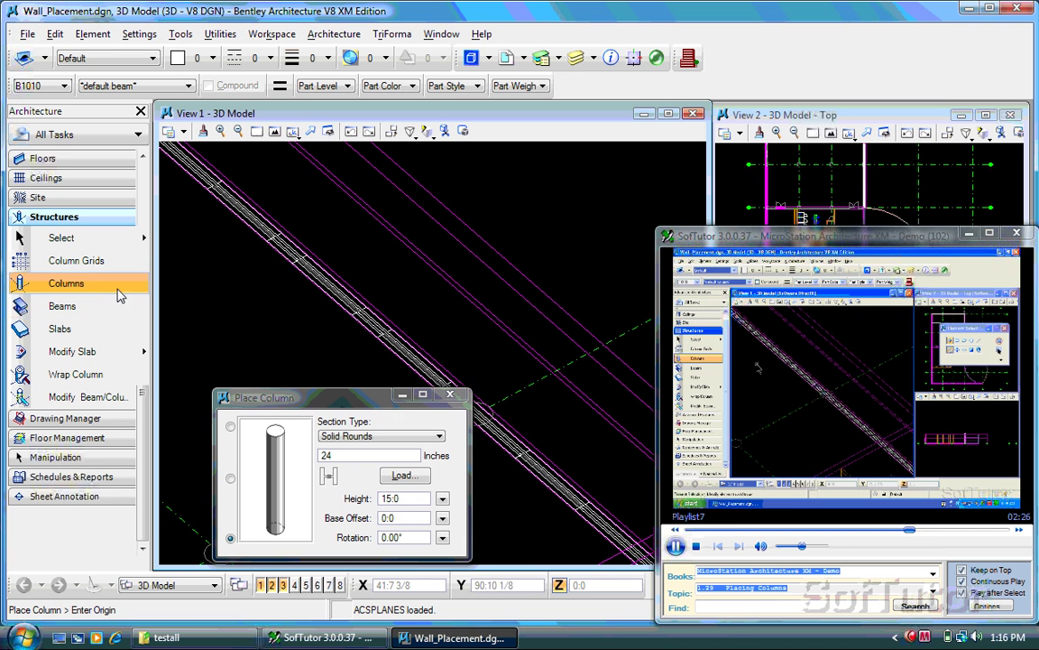
pyautogui.click(433, 383)
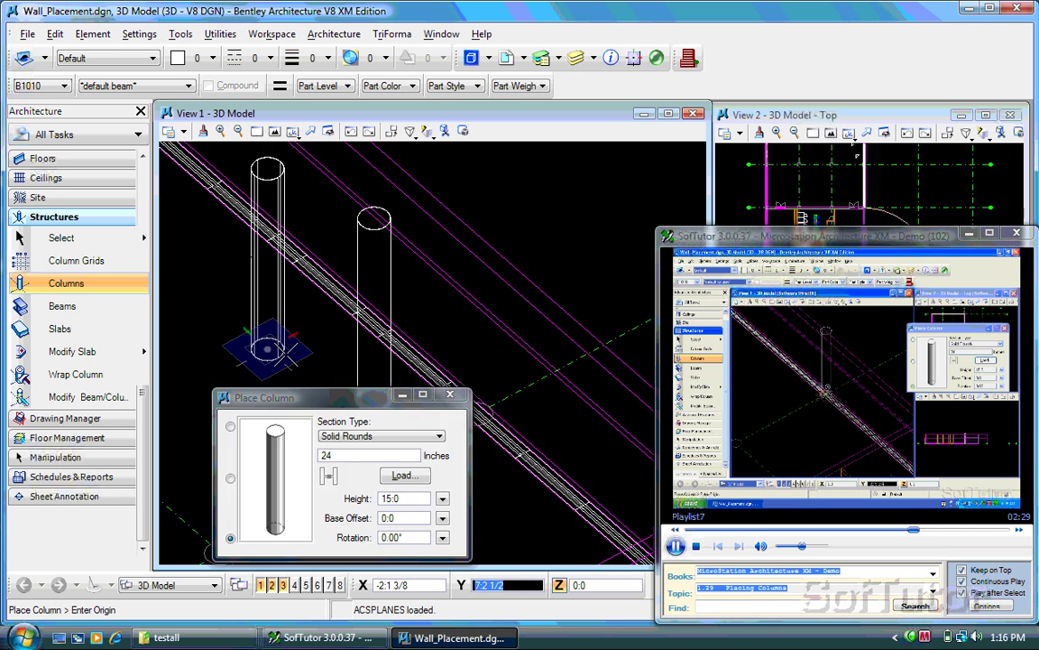
pyautogui.moveTo(343, 397); pyautogui.dragTo(630, 196)
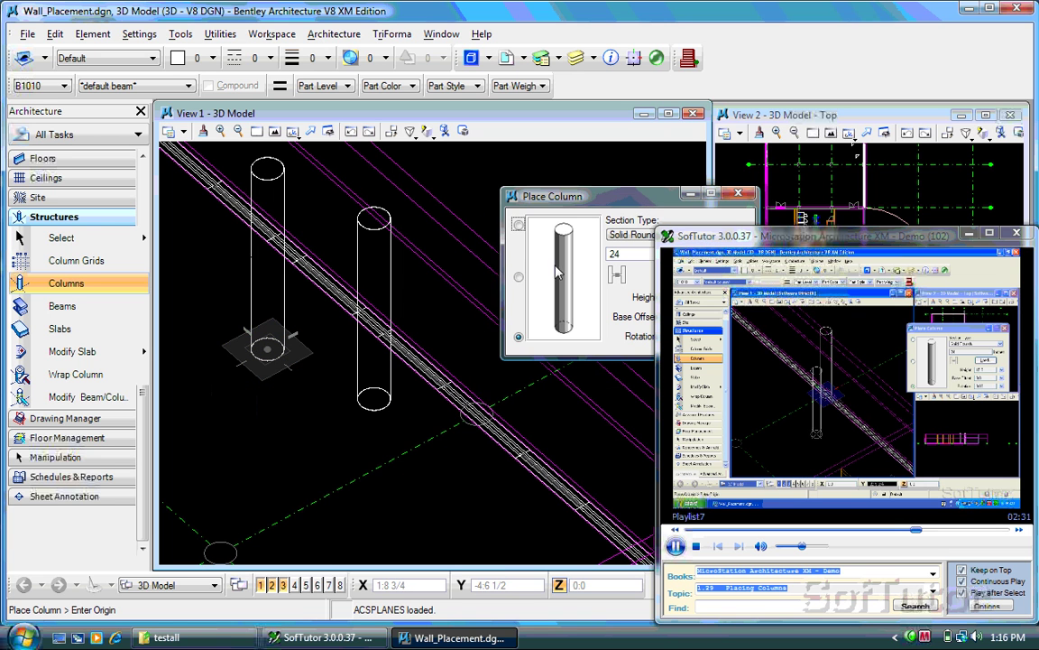
# Undo the misplaced column with Edit > Undo Place Column.
pyautogui.click(55, 33)
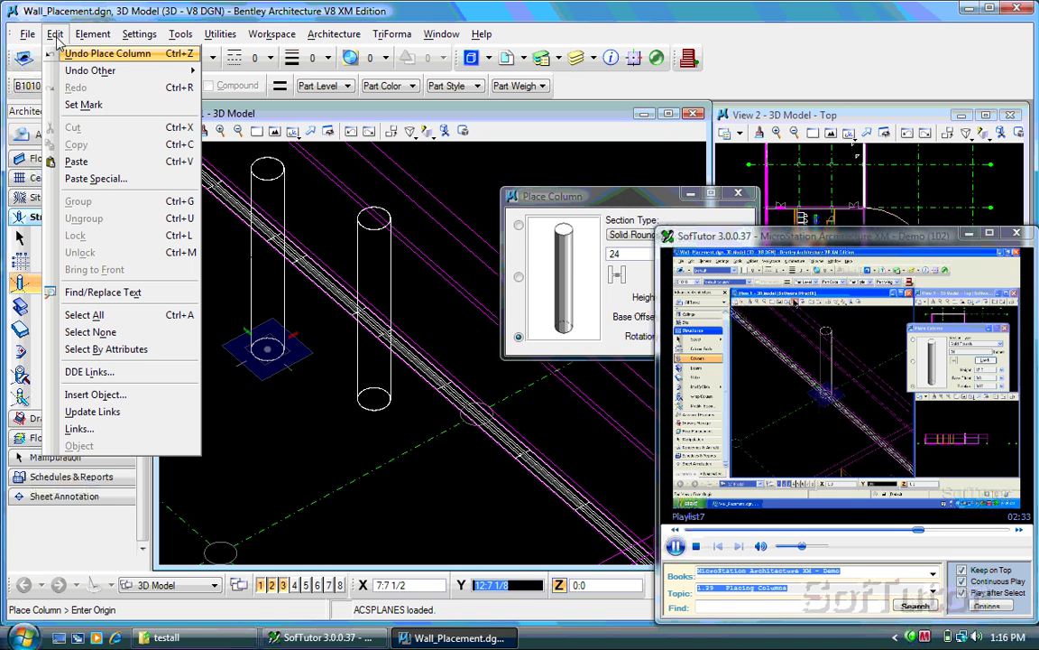
pyautogui.click(65, 54)
pyautogui.click(55, 33)
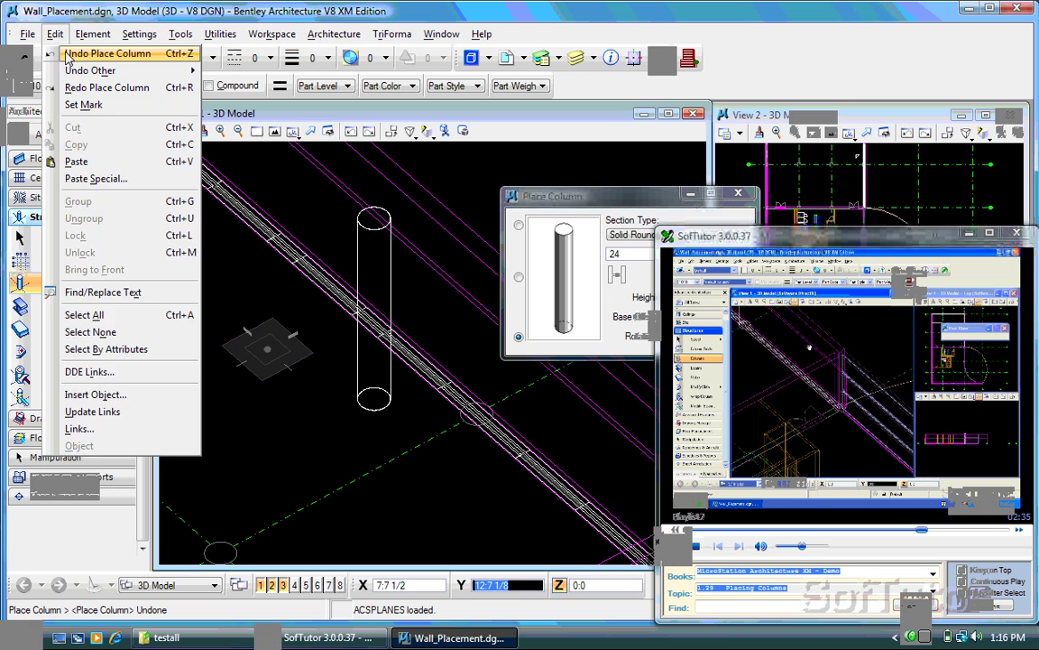
pyautogui.click(65, 53)
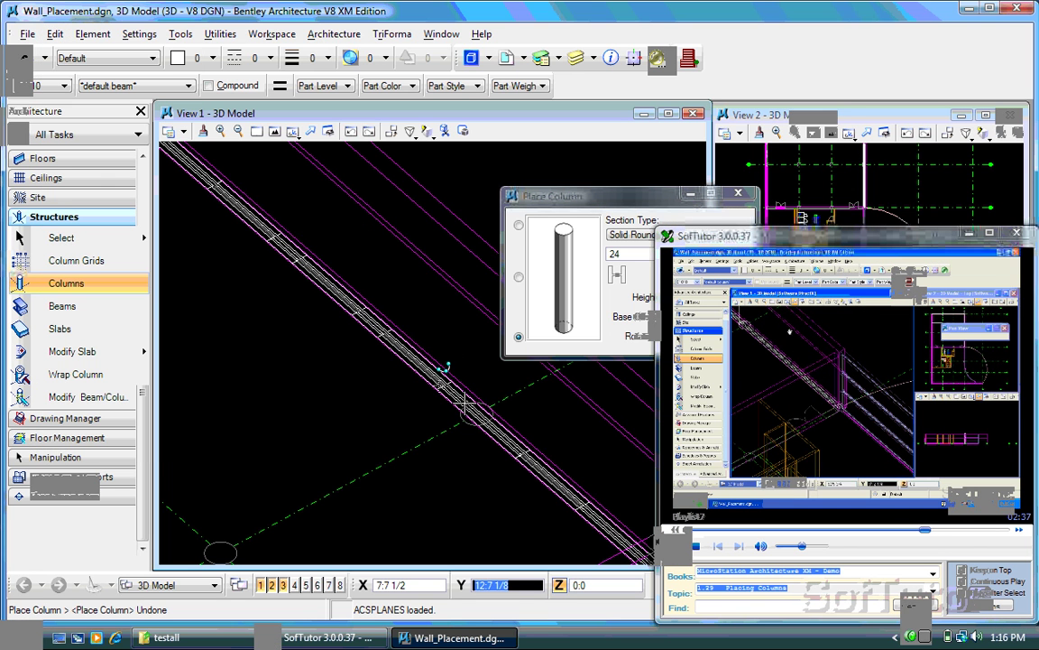
pyautogui.click(594, 205)
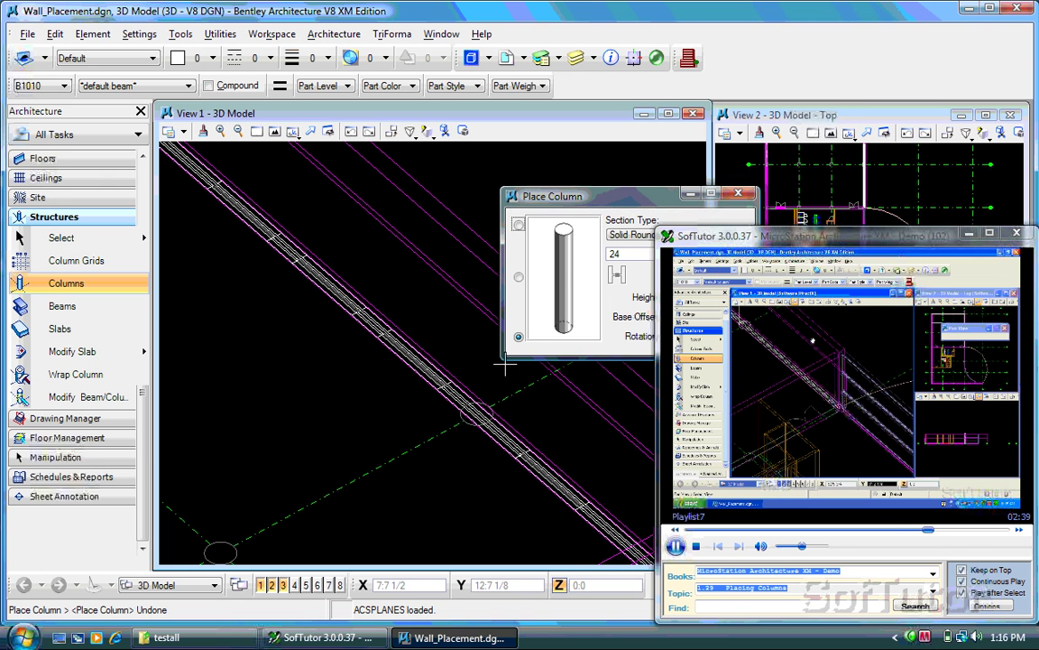
# Place a column where the grid line crosses the wall.
pyautogui.click(104, 285)
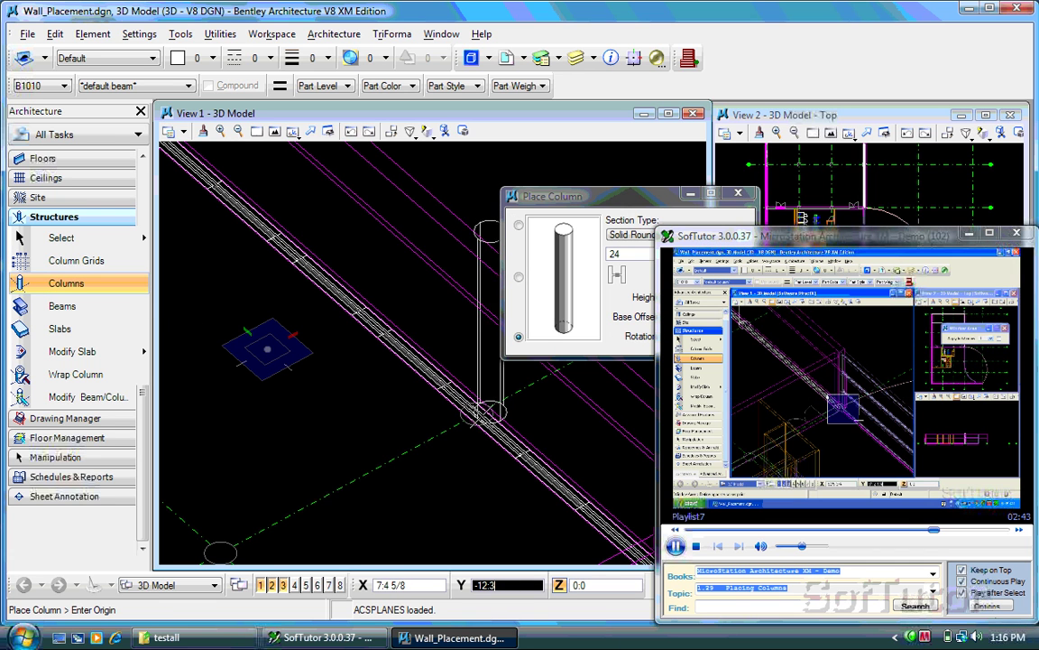
pyautogui.click(475, 413)
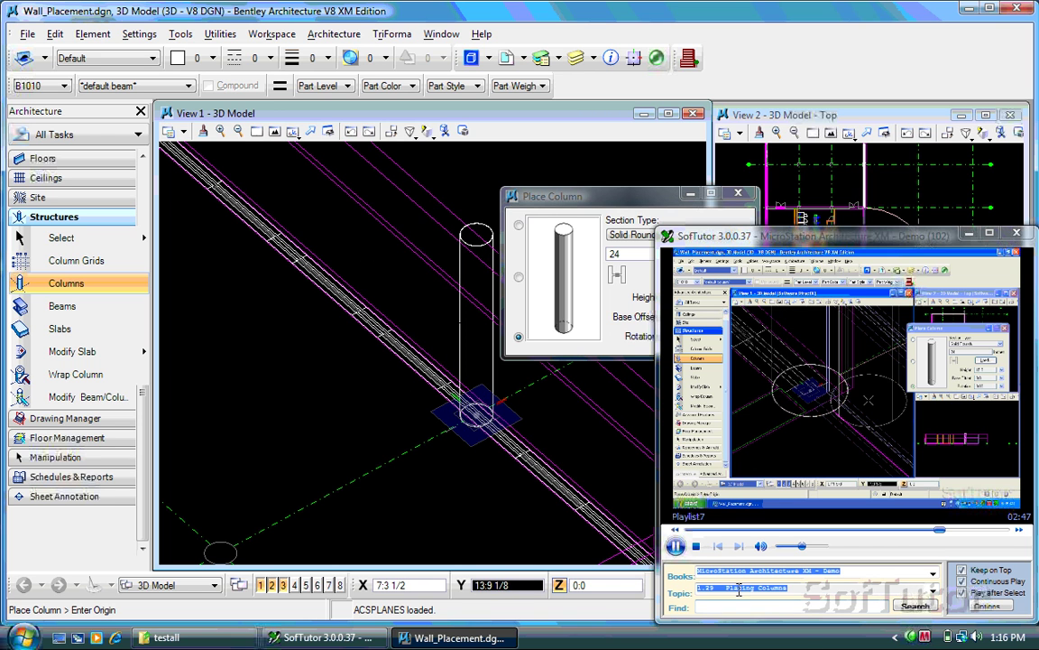
pyautogui.click(696, 543)
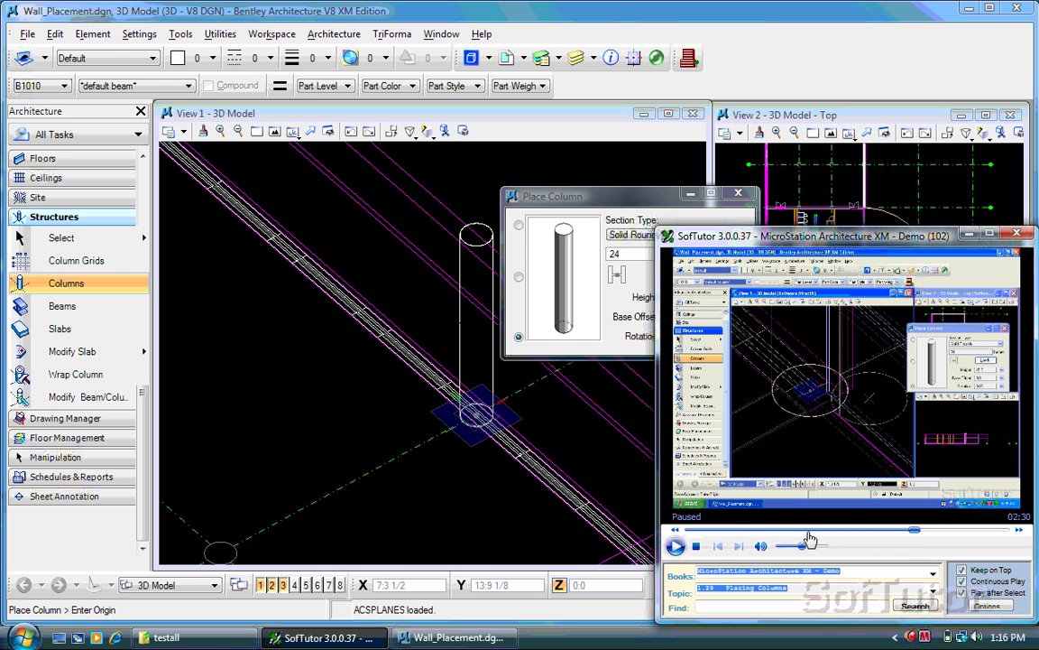
pyautogui.click(675, 547)
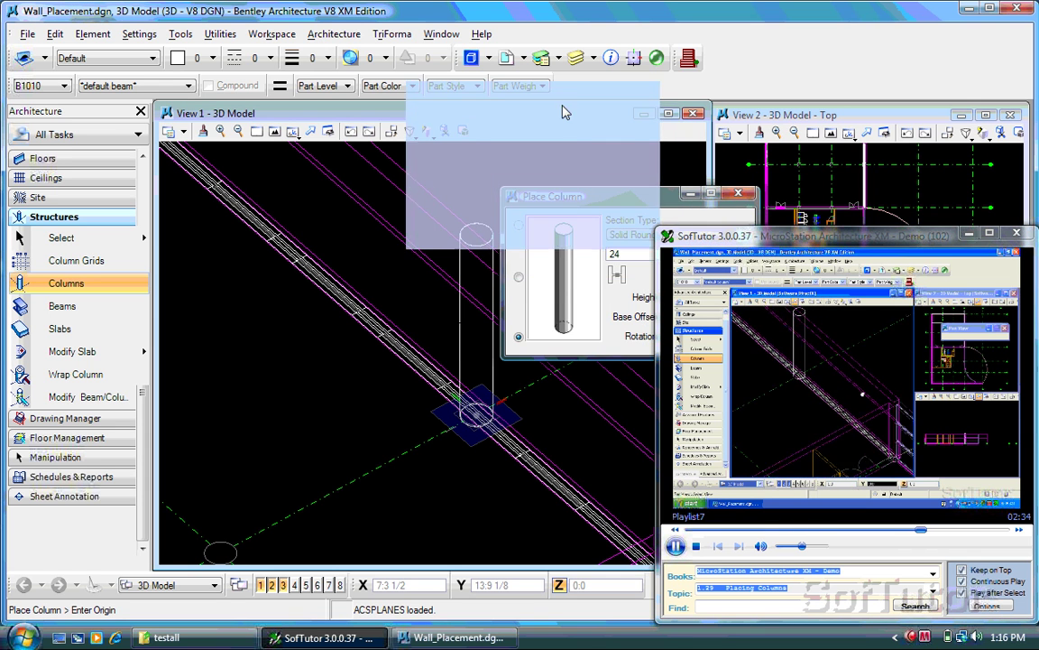
# Pan and window-zoom into the next wall corner.
pyautogui.click(310, 131)
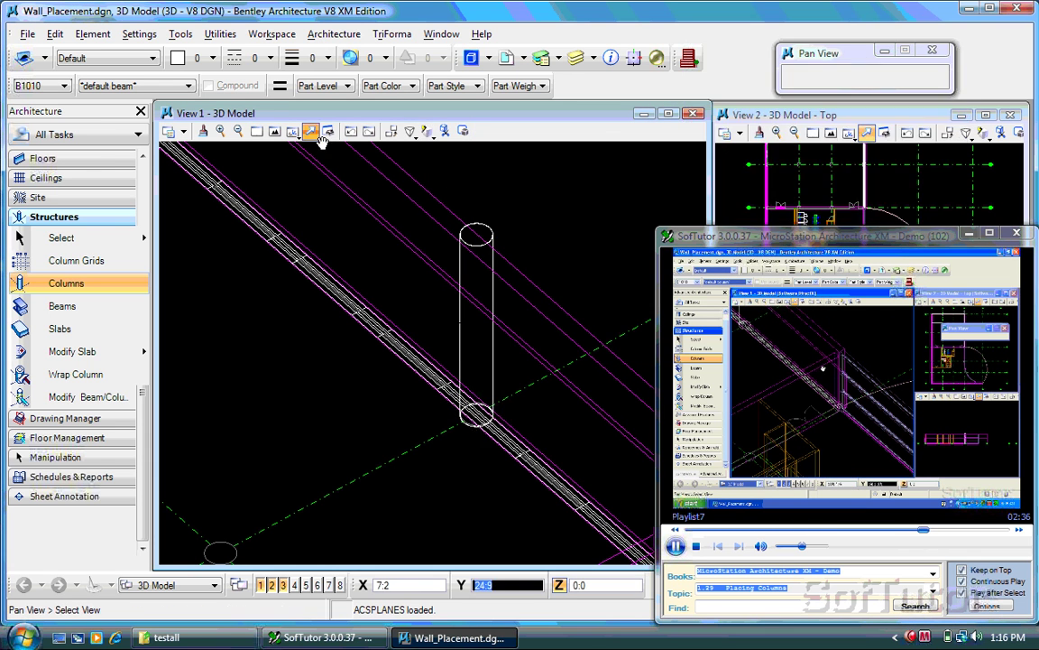
pyautogui.moveTo(601, 347); pyautogui.dragTo(356, 189)
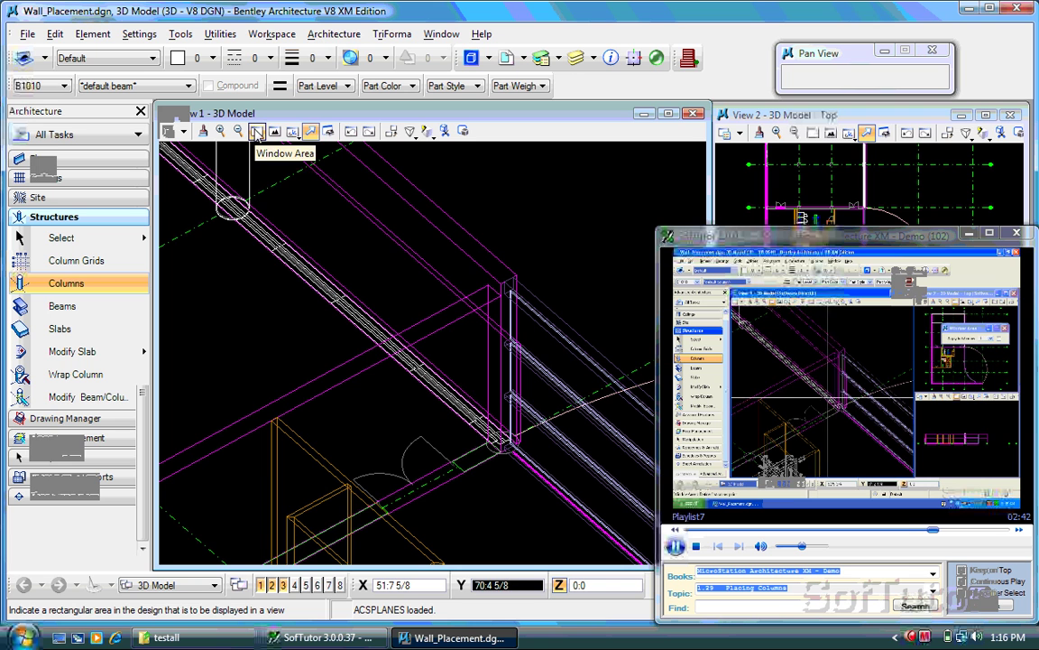
pyautogui.click(257, 133)
pyautogui.click(438, 352)
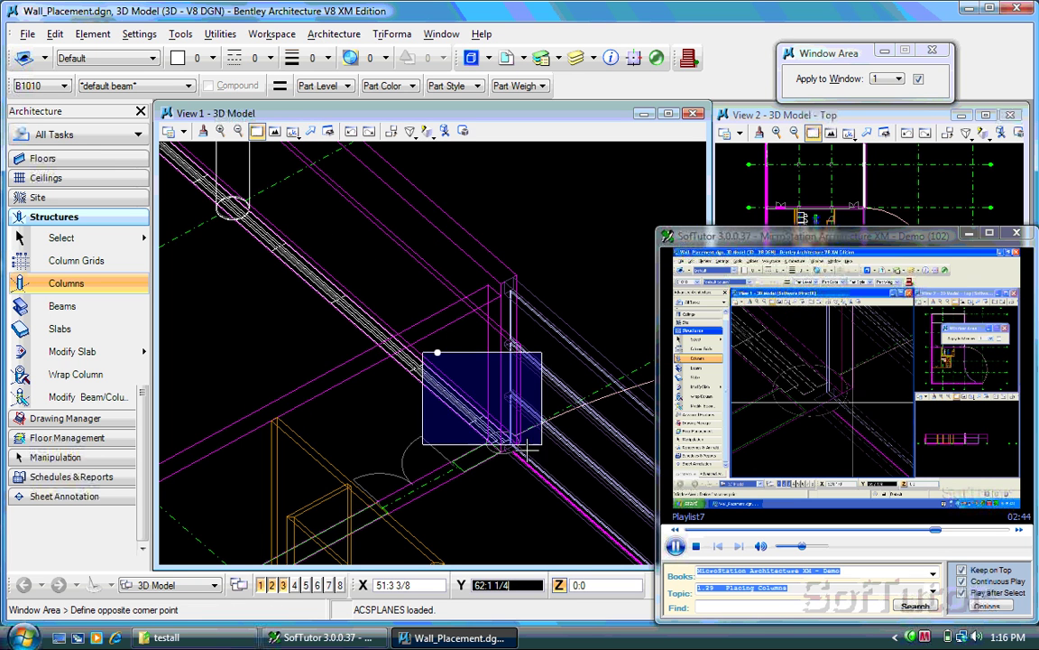
pyautogui.click(566, 456)
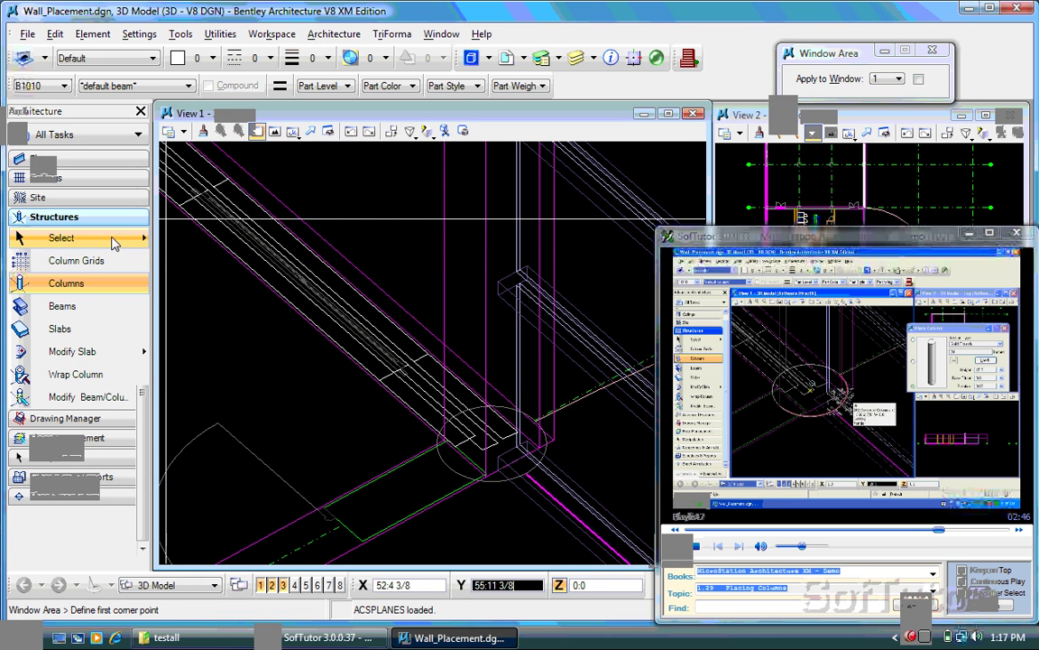
# Place a round column at that corner, then fit the whole model in view.
pyautogui.click(90, 283)
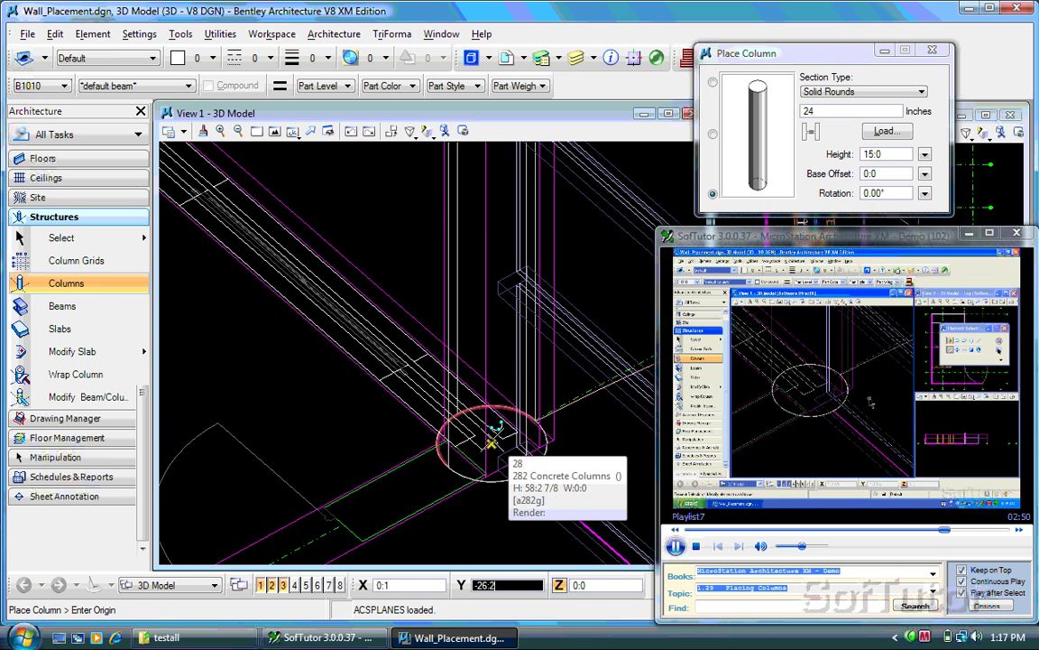
pyautogui.click(492, 443)
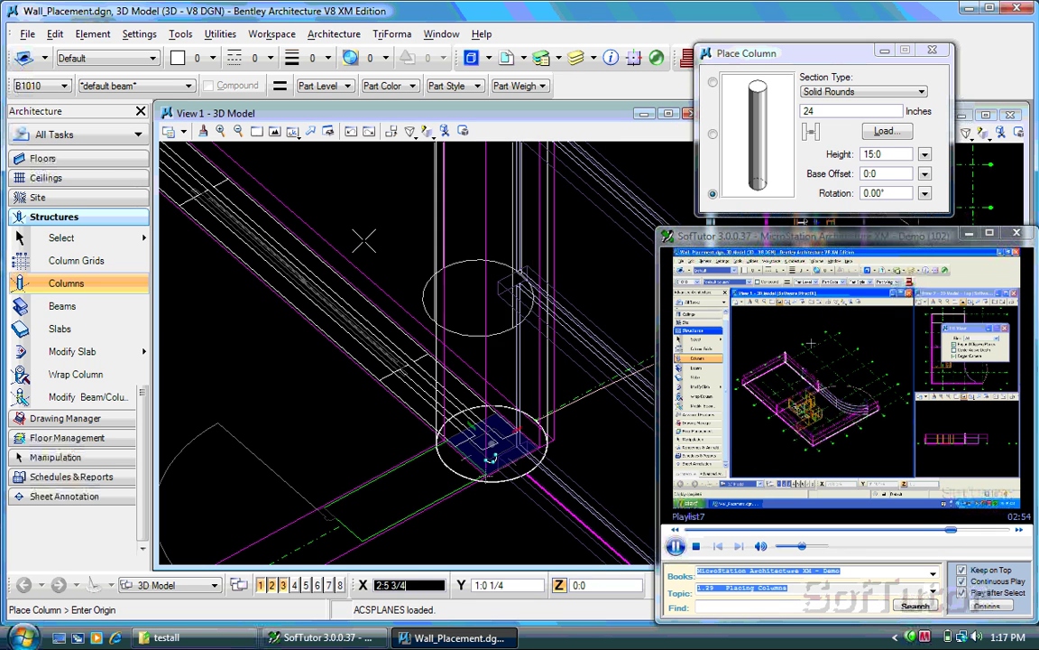
pyautogui.click(260, 132)
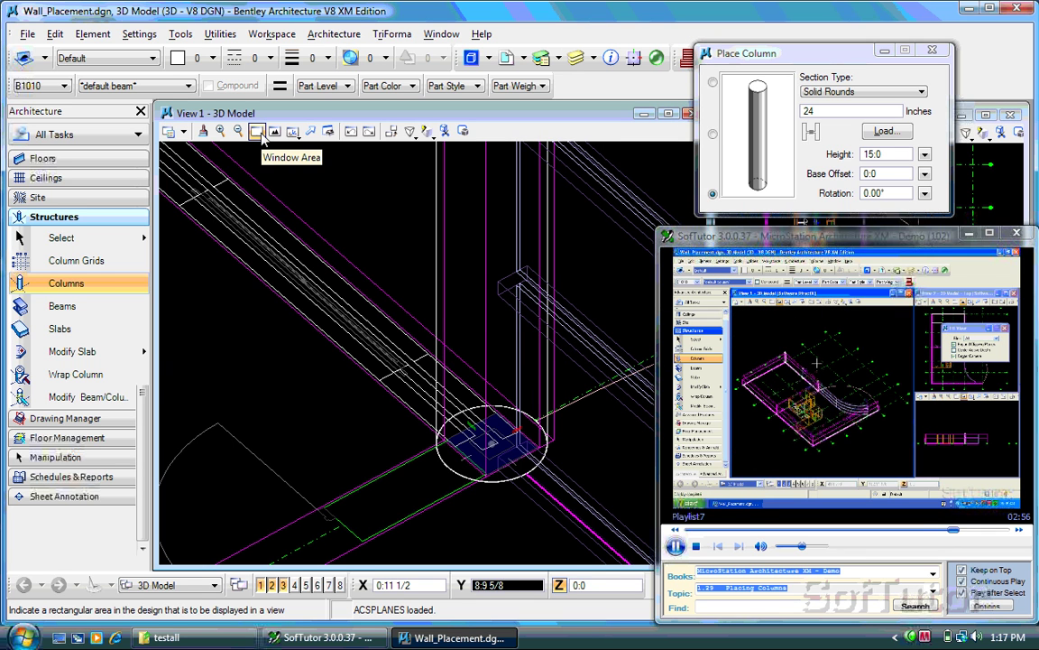
pyautogui.click(274, 132)
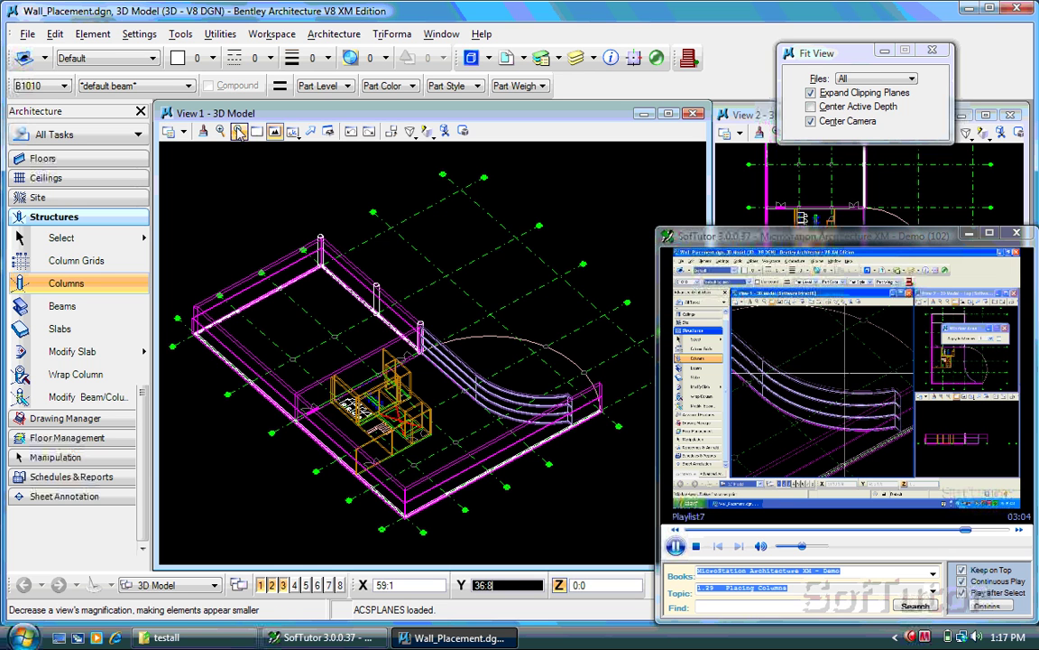
pyautogui.click(275, 132)
pyautogui.click(257, 132)
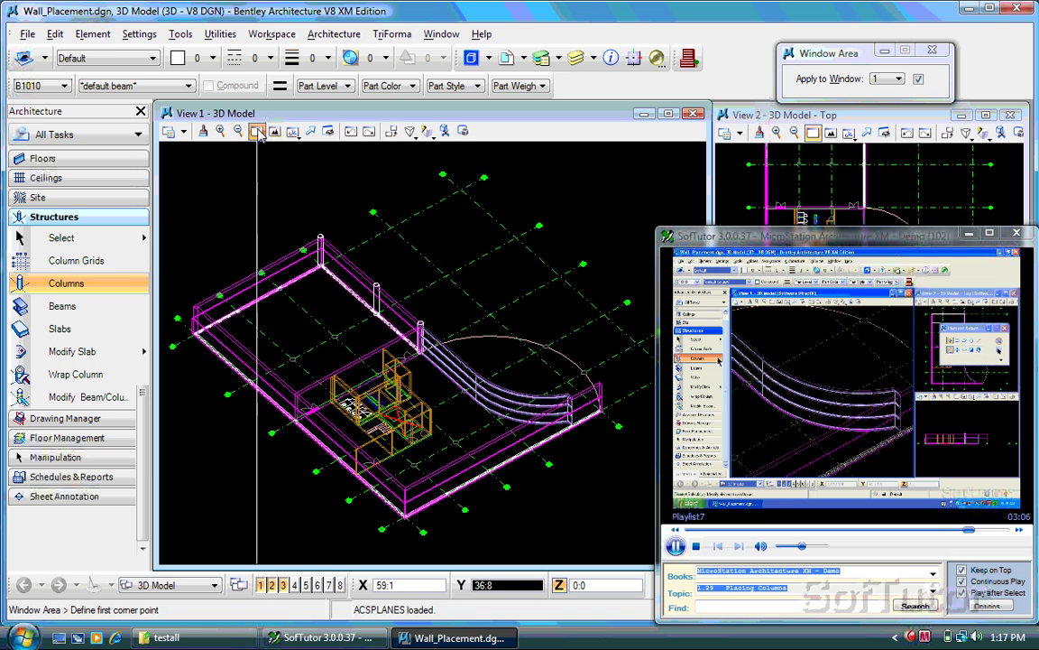
# Window-zoom into the curved wall area and restart column placement.
pyautogui.click(474, 371)
pyautogui.click(619, 474)
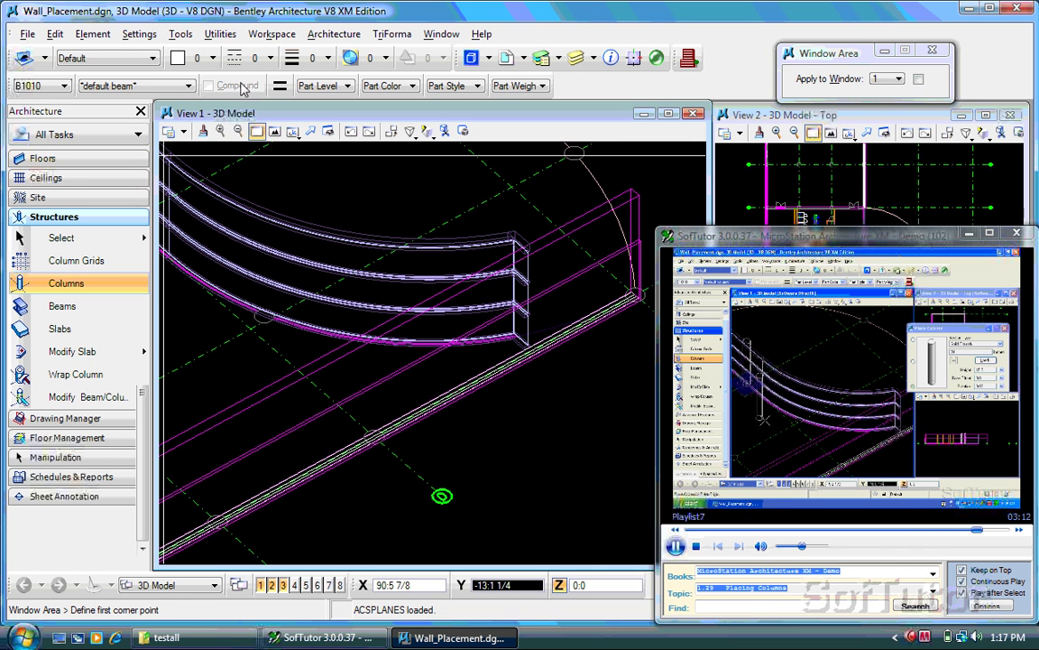
pyautogui.click(70, 282)
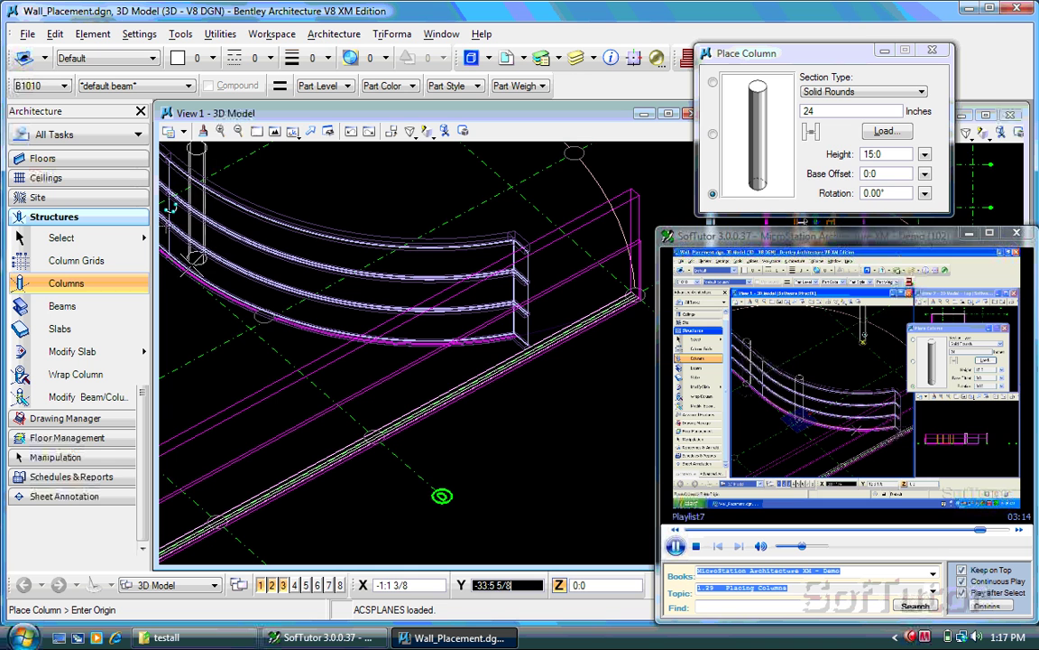